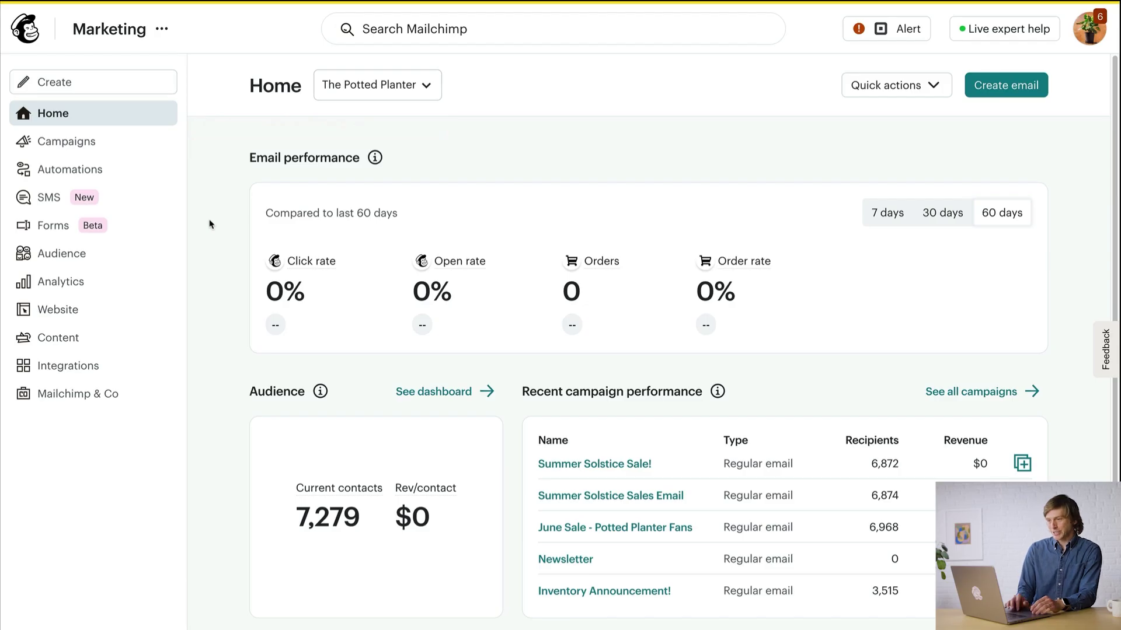
Go to the audience's segments and view all pre-built segments
{"action": "left_click", "coordinate": [126, 261]}
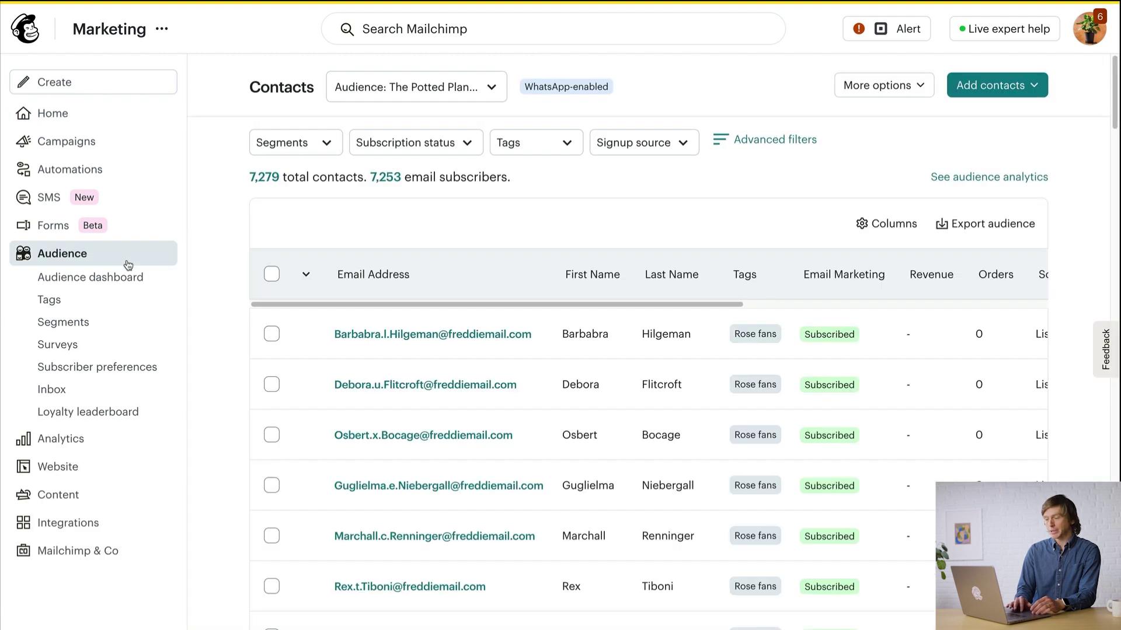
{"action": "left_click", "coordinate": [119, 323]}
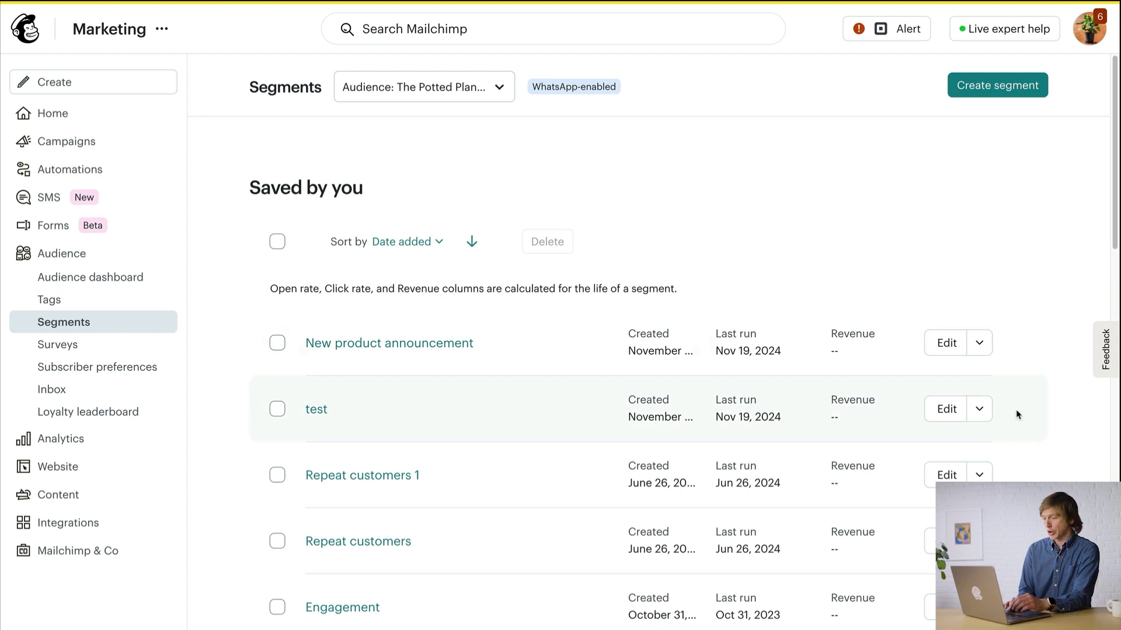
{"action": "scroll", "coordinate": [1016, 412], "scroll_direction": "down", "scroll_amount": 5}
{"action": "scroll", "coordinate": [1016, 414], "scroll_direction": "down", "scroll_amount": 20}
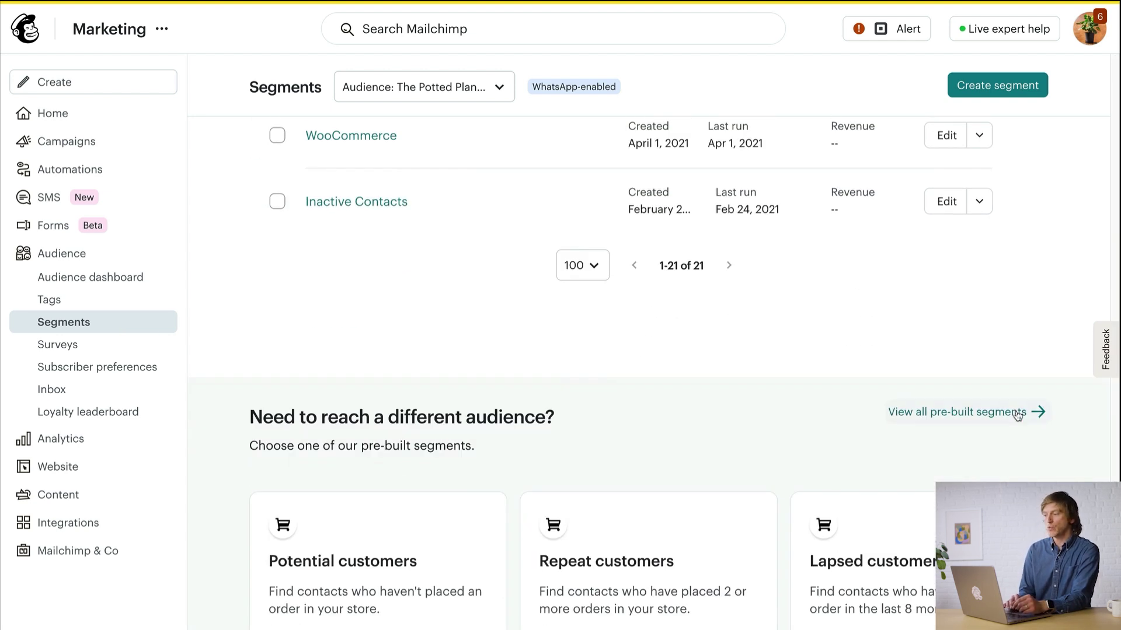
{"action": "left_click", "coordinate": [1016, 413]}
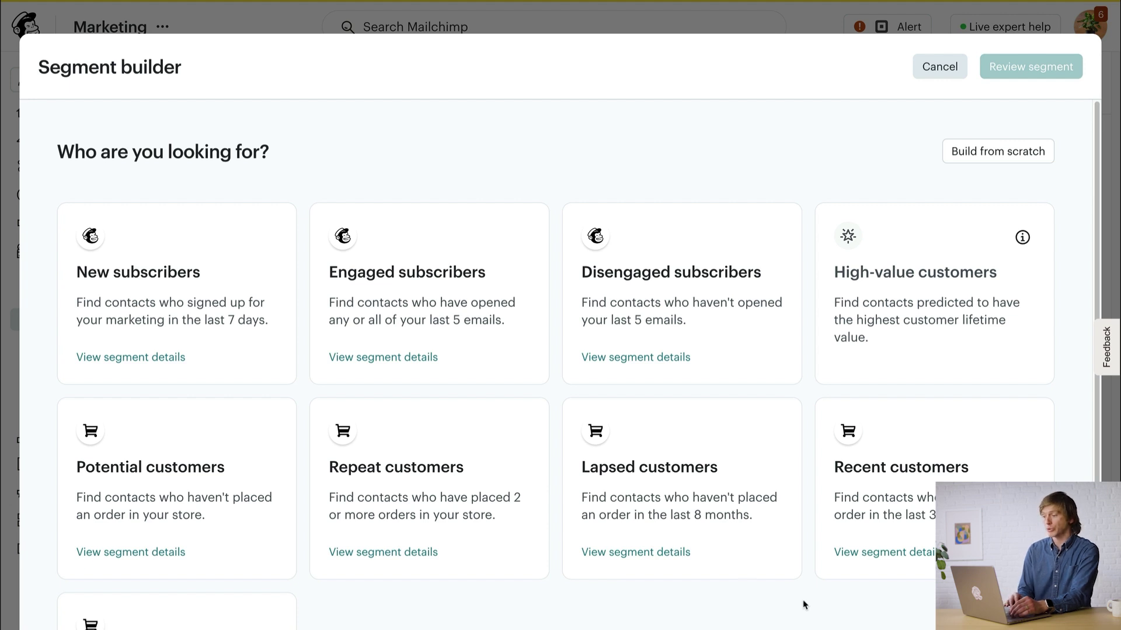
Start a segment from the New subscribers template and set Email Date Added to within the last 14 days
{"action": "left_click", "coordinate": [175, 358]}
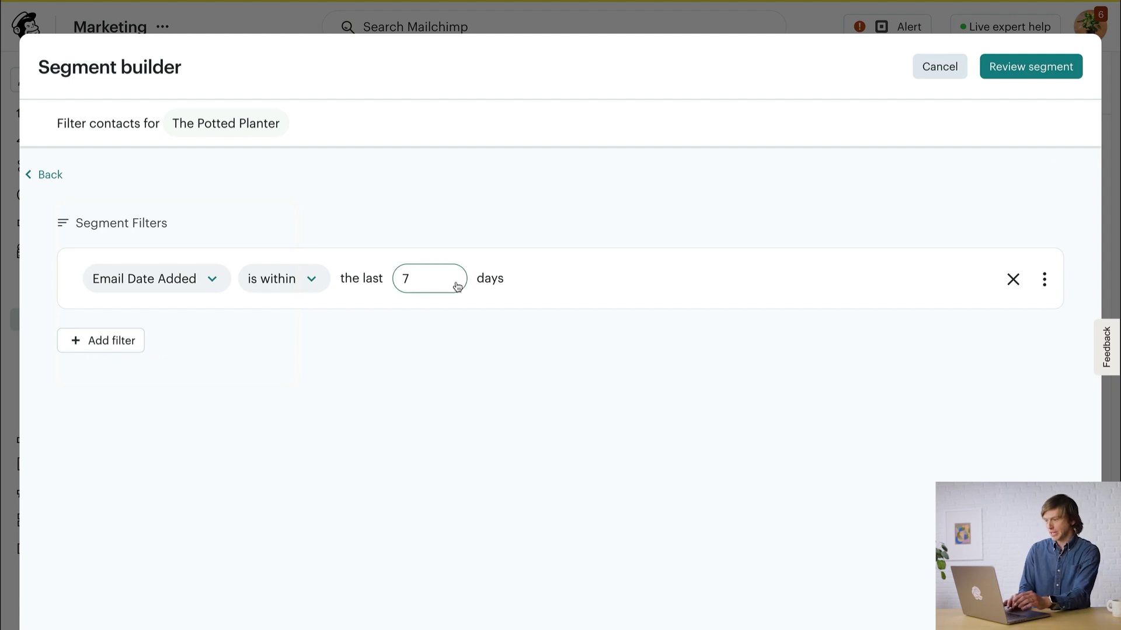
{"action": "key", "text": "BackSpace"}
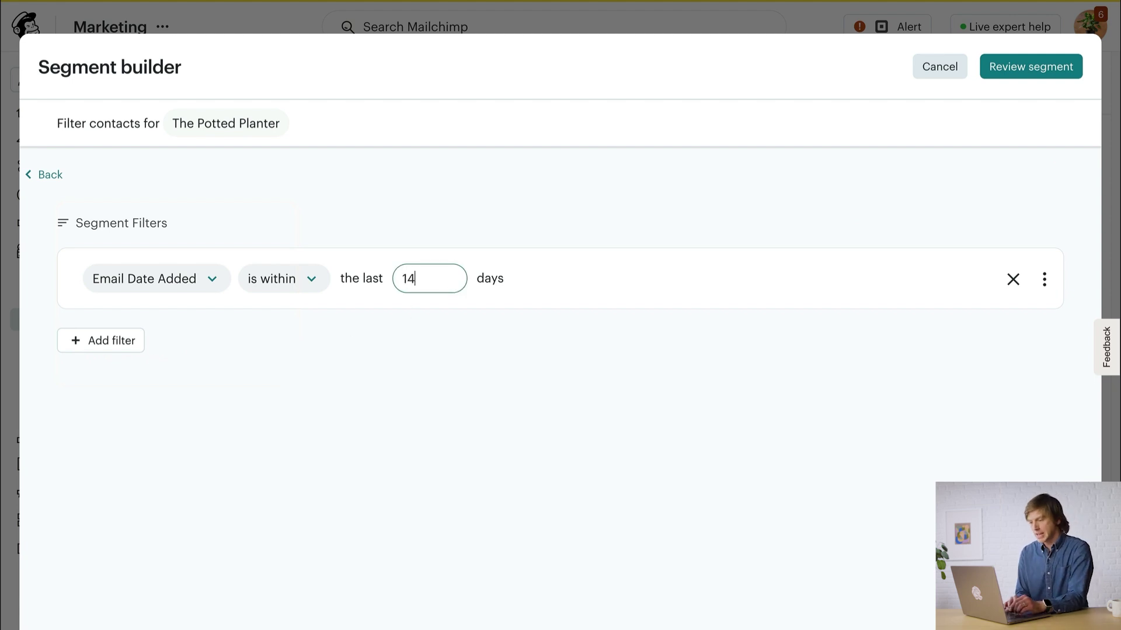
{"action": "left_click", "coordinate": [411, 328]}
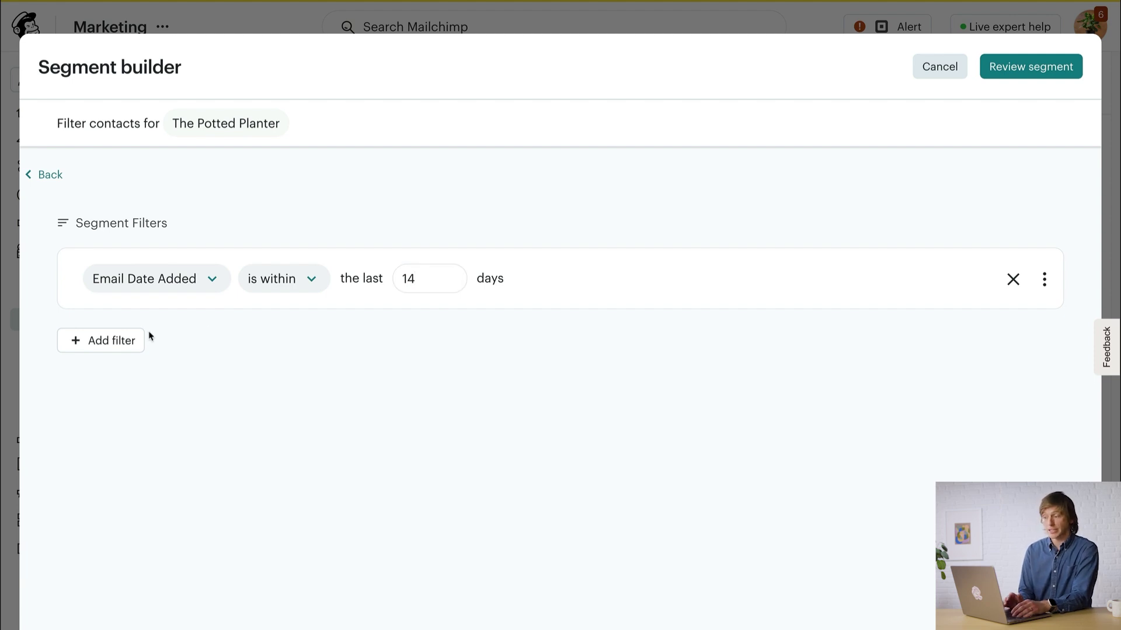
Add a second filter for contacts tagged Marigold fans
{"action": "left_click", "coordinate": [134, 341]}
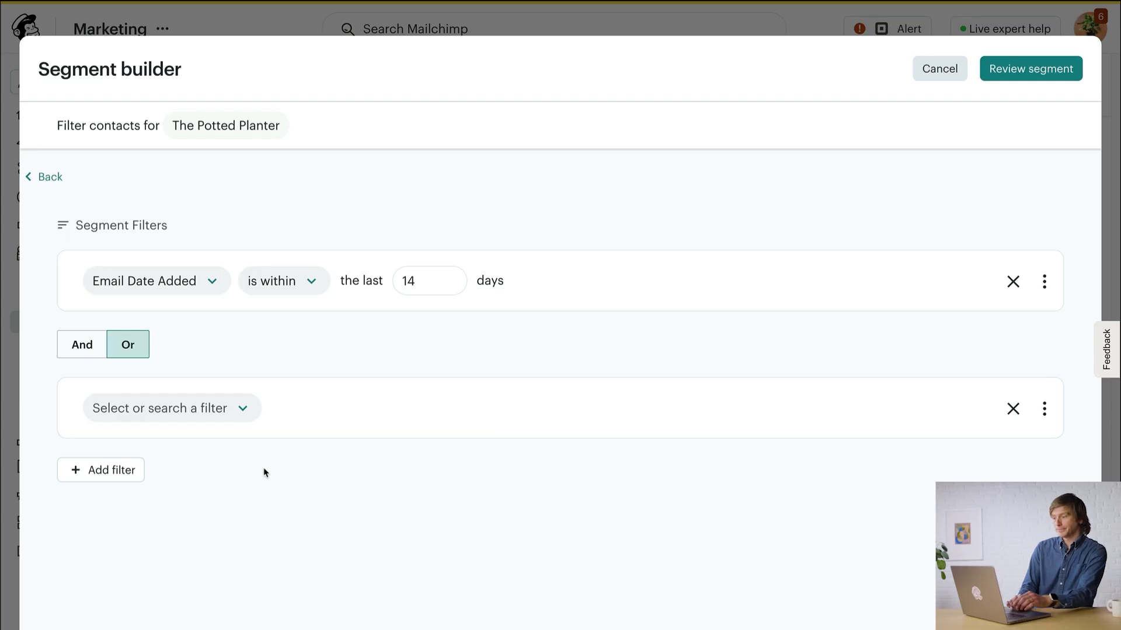
{"action": "left_click", "coordinate": [238, 418]}
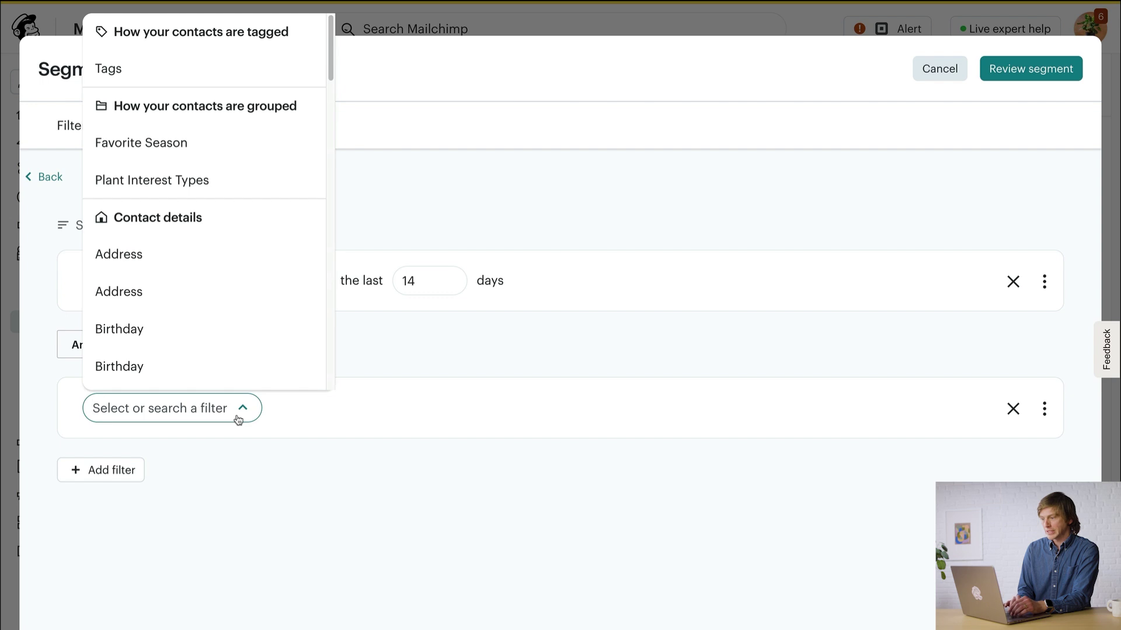
{"action": "left_click", "coordinate": [194, 82]}
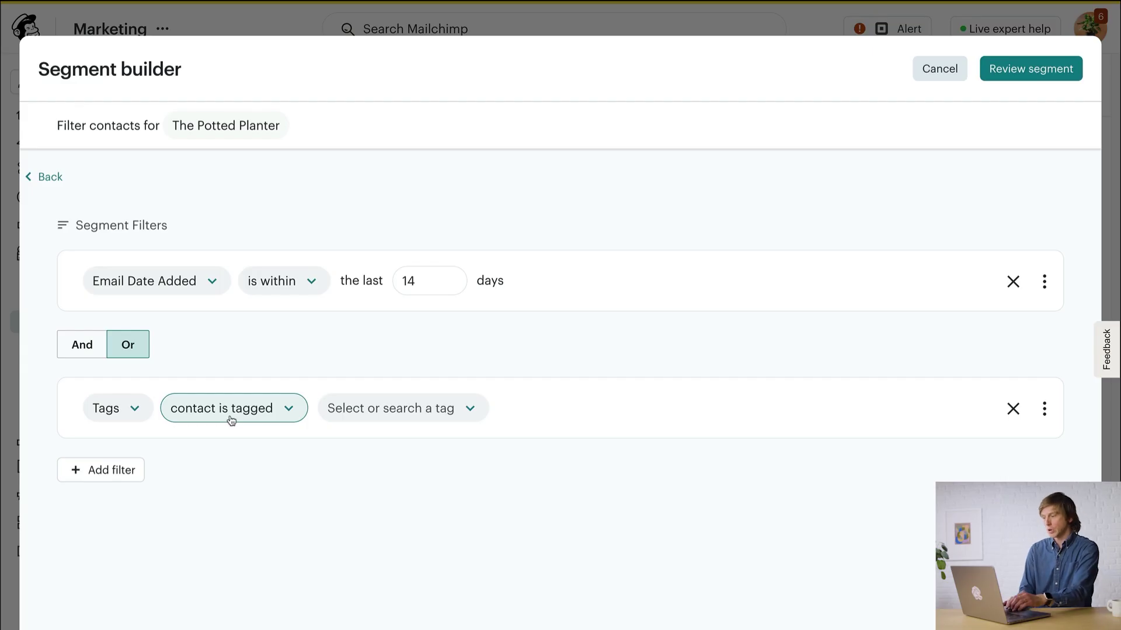
{"action": "left_click", "coordinate": [387, 409]}
{"action": "type", "text": "marig"}
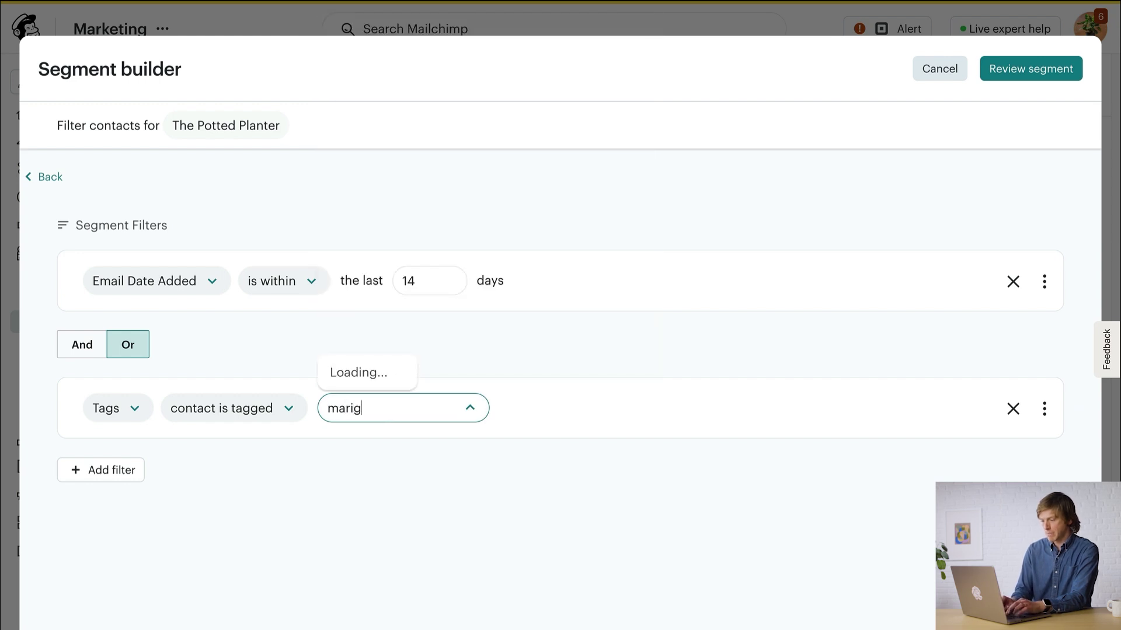
{"action": "type", "text": "old fans"}
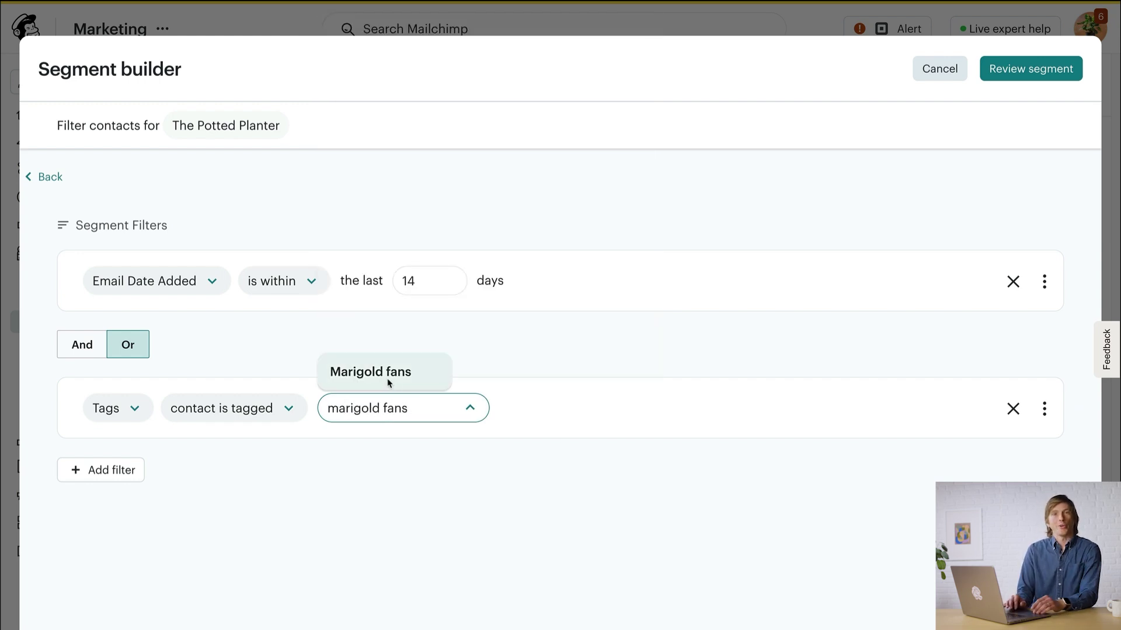
{"action": "left_click", "coordinate": [389, 383]}
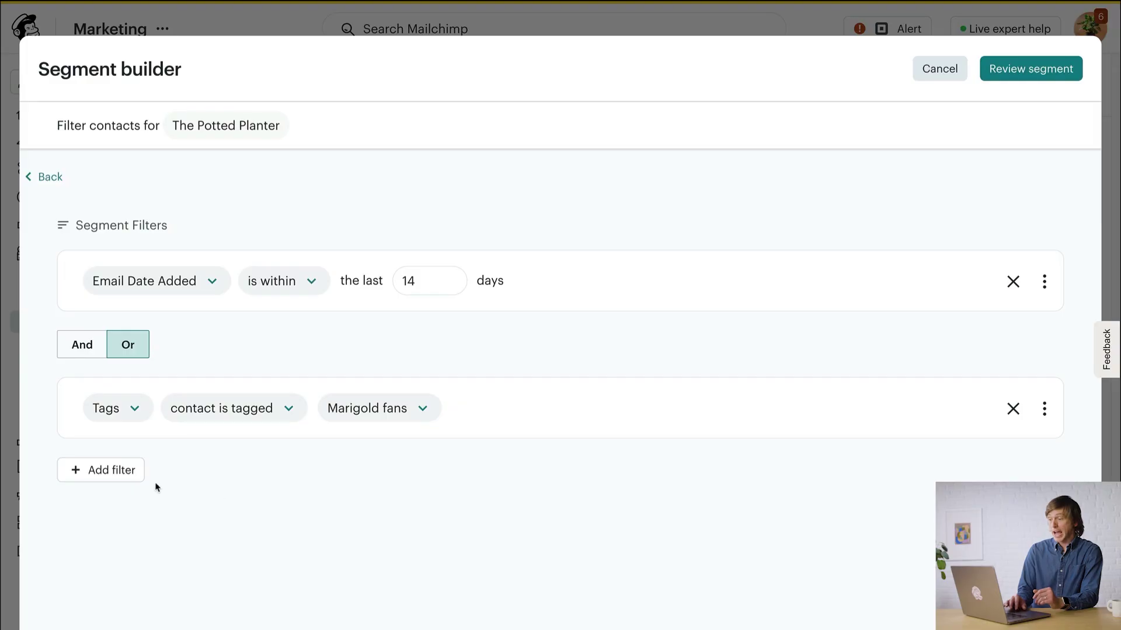
Add a predicted location filter for contacts within 25 miles of Atlanta, GA and validate the location
{"action": "left_click", "coordinate": [122, 472]}
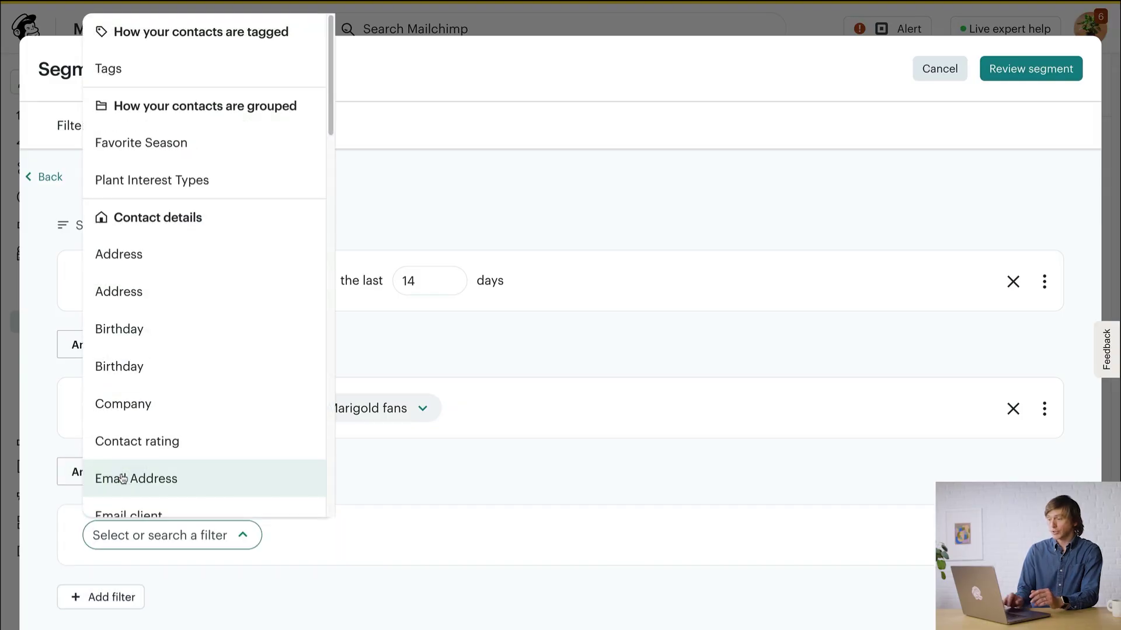
{"action": "type", "text": "predic"}
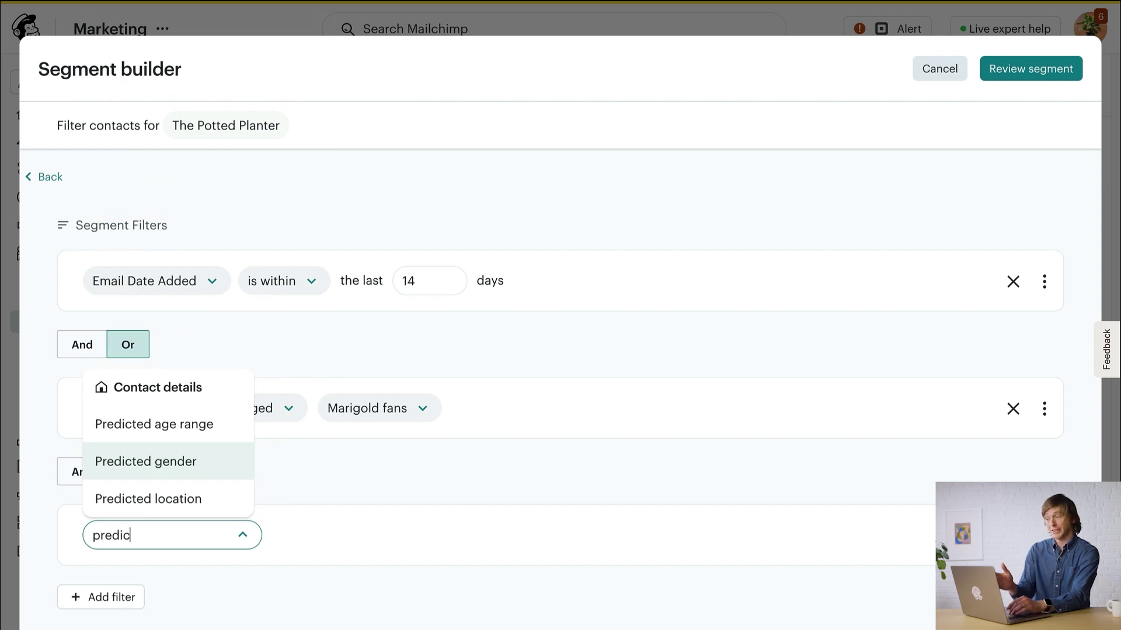
{"action": "left_click", "coordinate": [134, 499]}
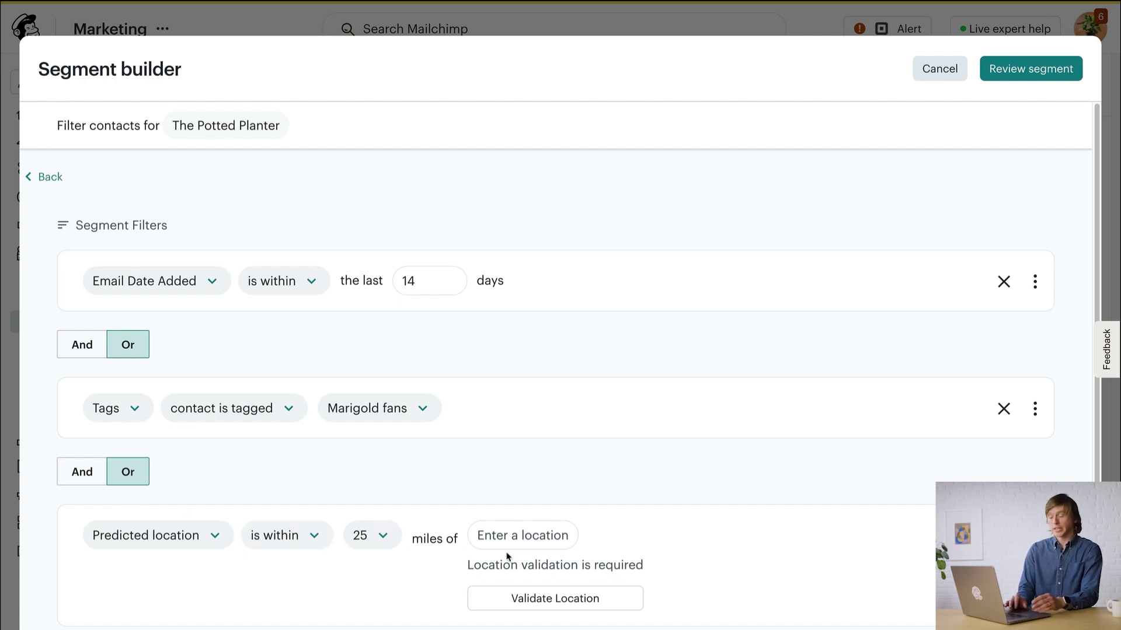
{"action": "left_click", "coordinate": [553, 546]}
{"action": "type", "text": "A"}
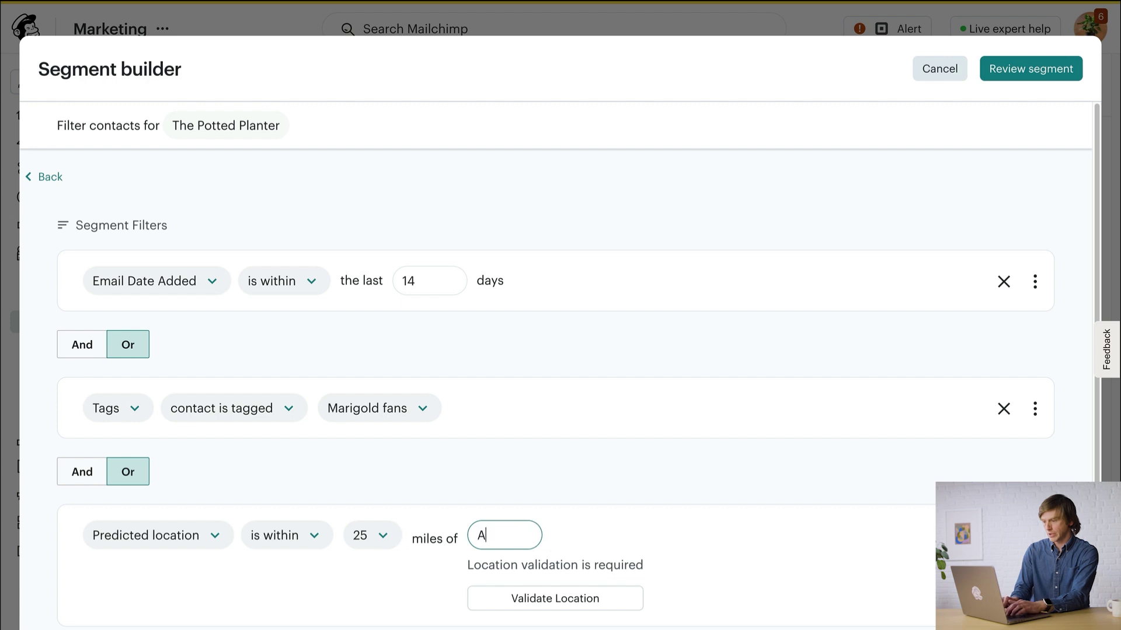
{"action": "type", "text": "tlanta, GA"}
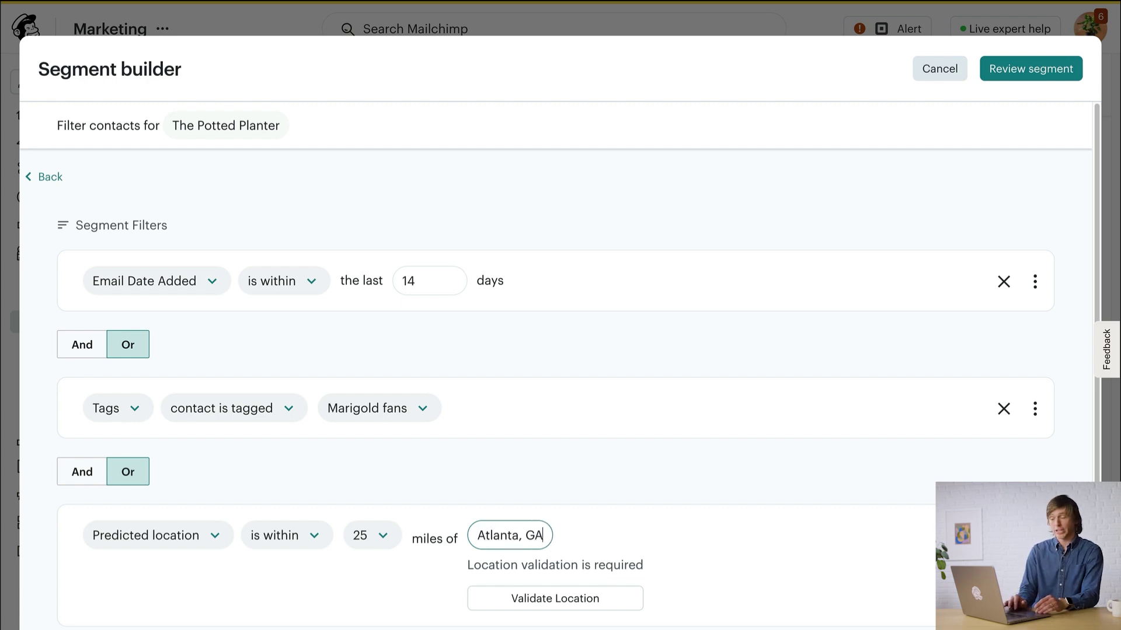
{"action": "left_click", "coordinate": [574, 597]}
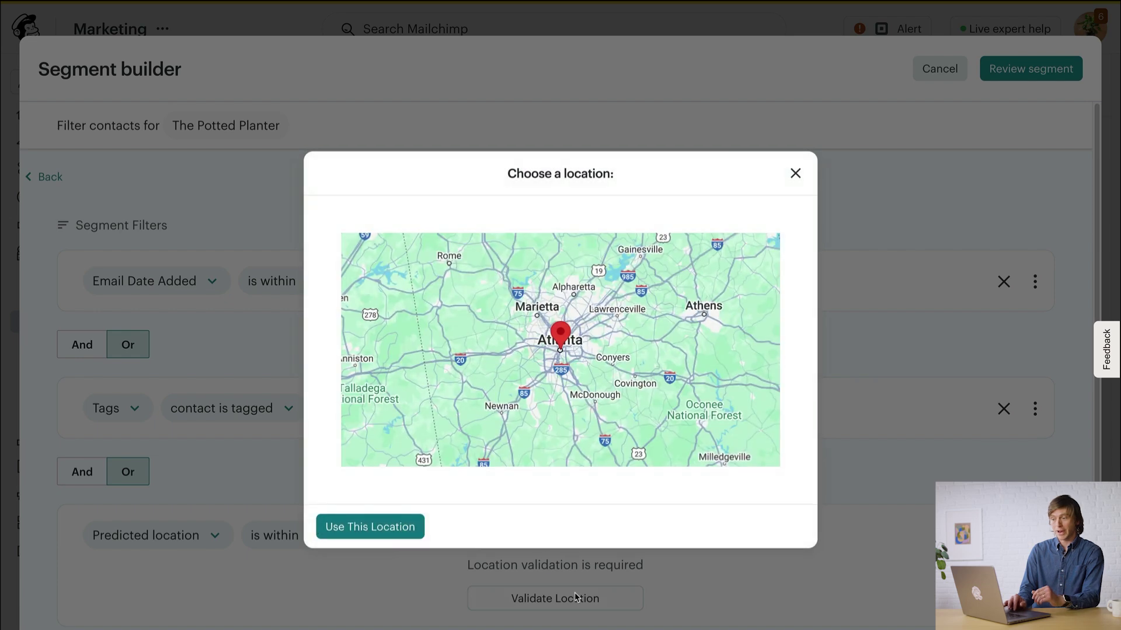
{"action": "left_click", "coordinate": [402, 528]}
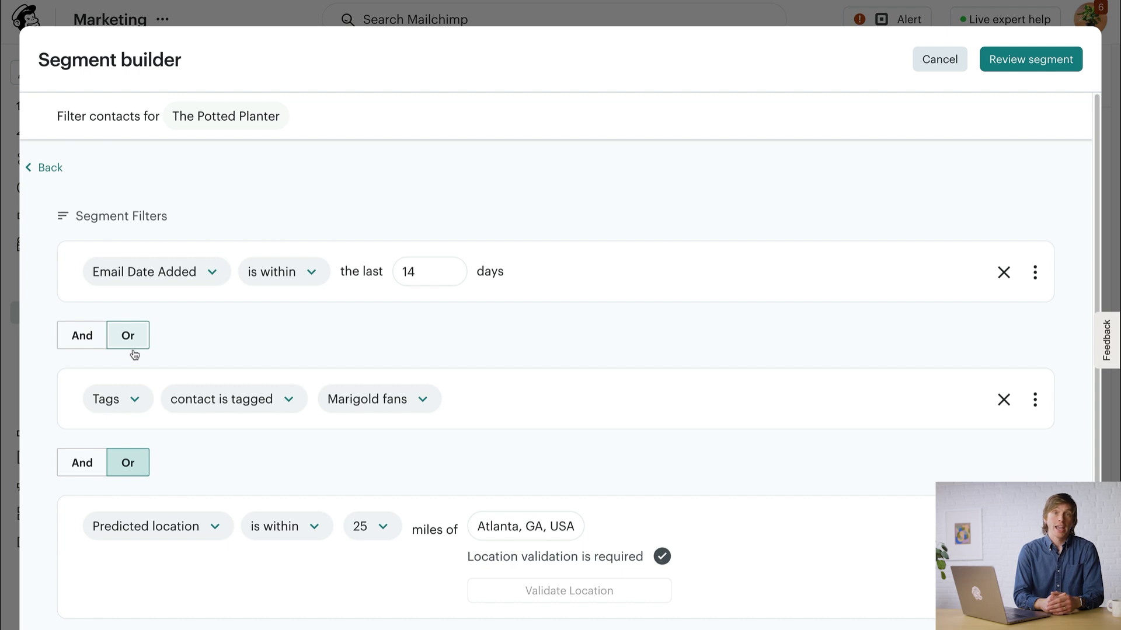
Set the logic between the three segment filters to And so contacts must match all of them
{"action": "left_click", "coordinate": [87, 461]}
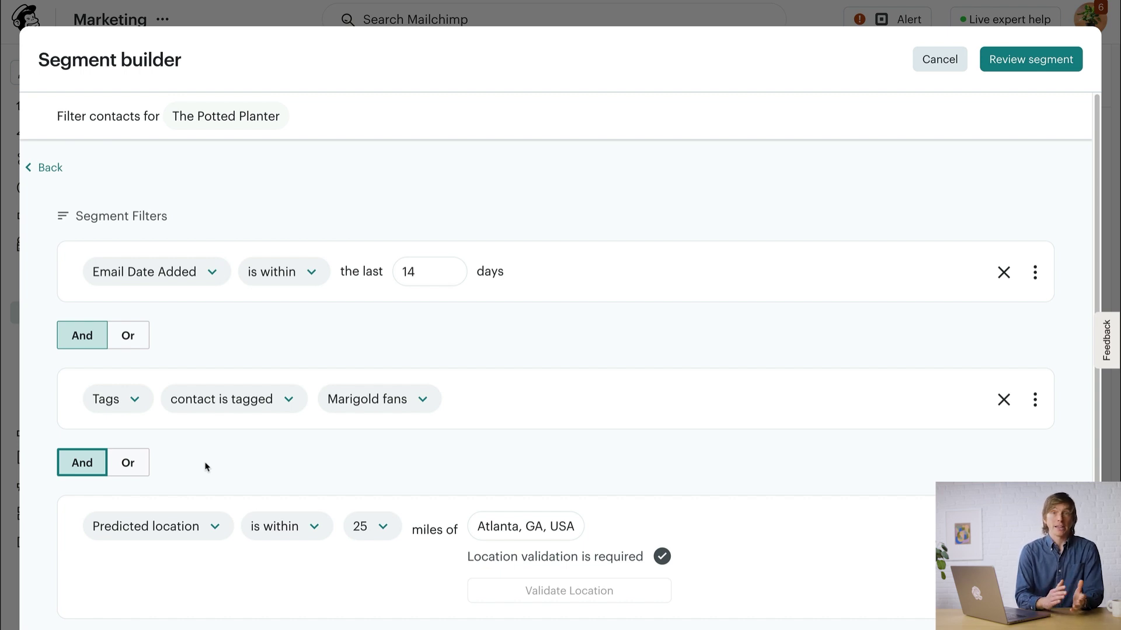
{"action": "left_click", "coordinate": [141, 469]}
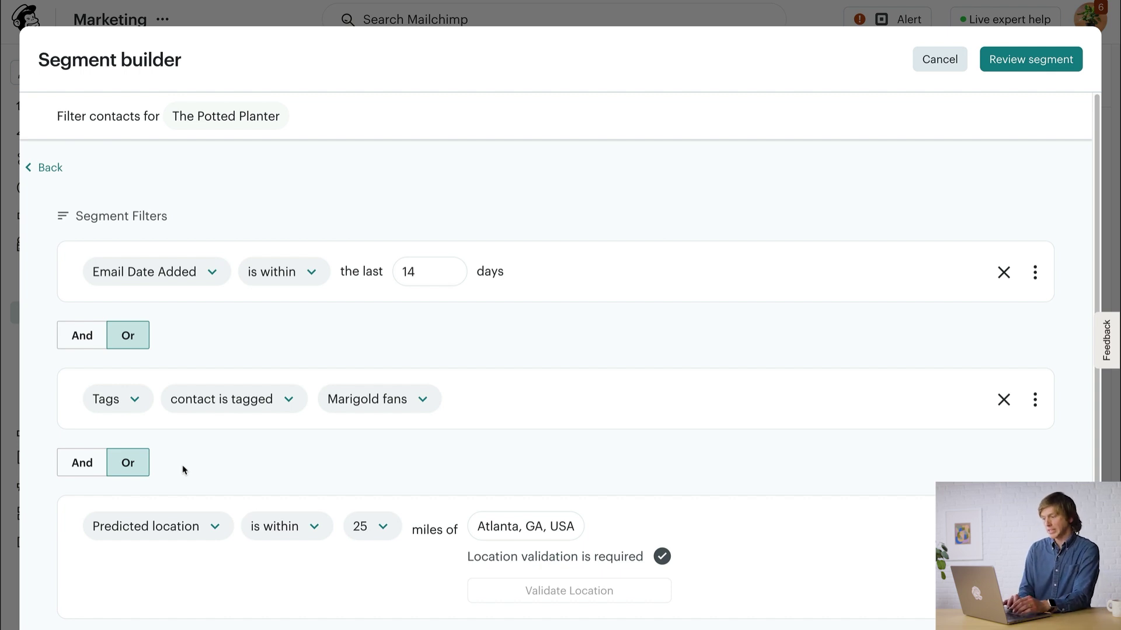
{"action": "left_click", "coordinate": [82, 462]}
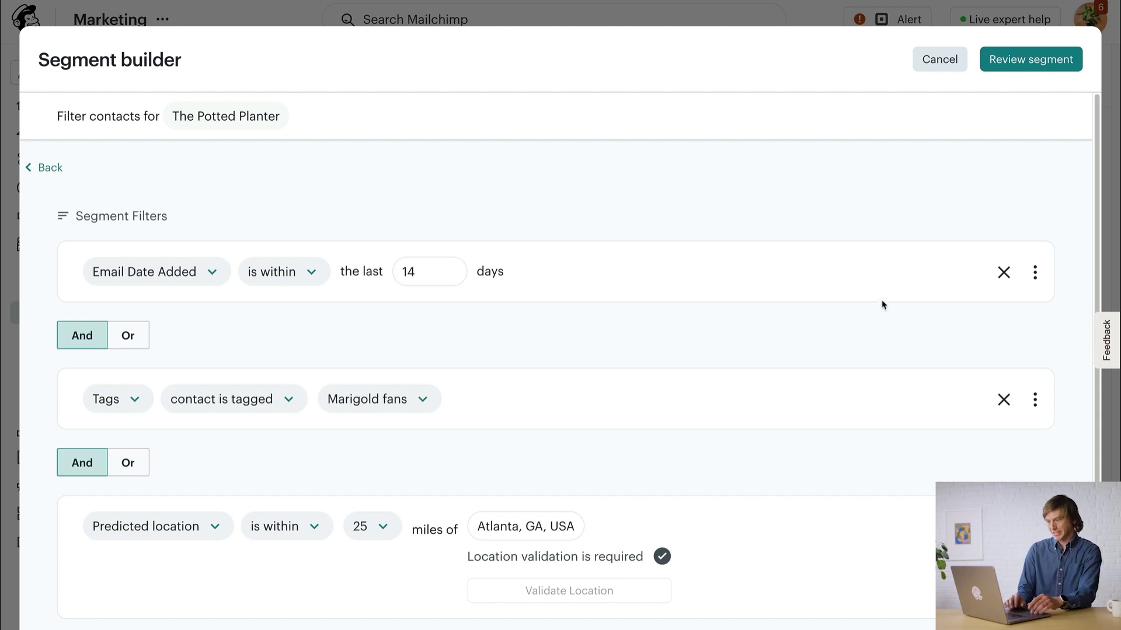
Review the segment with its sample contacts and save it under the name New Marigold Fans
{"action": "left_click", "coordinate": [1038, 61]}
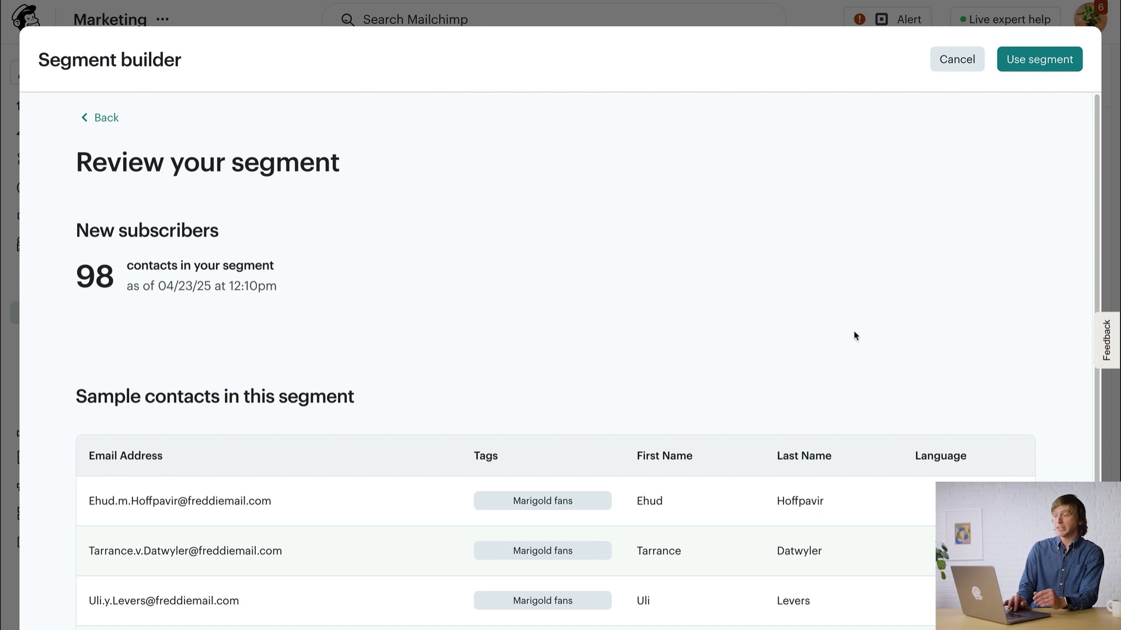
{"action": "scroll", "coordinate": [896, 375], "scroll_direction": "down", "scroll_amount": 2}
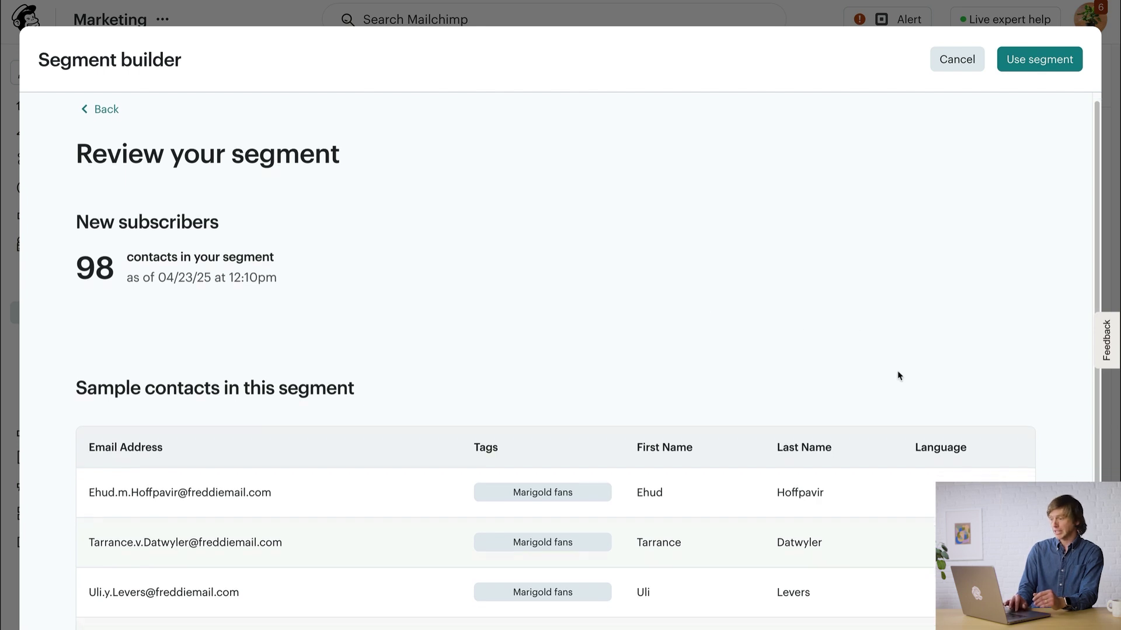
{"action": "scroll", "coordinate": [905, 390], "scroll_direction": "down", "scroll_amount": 2}
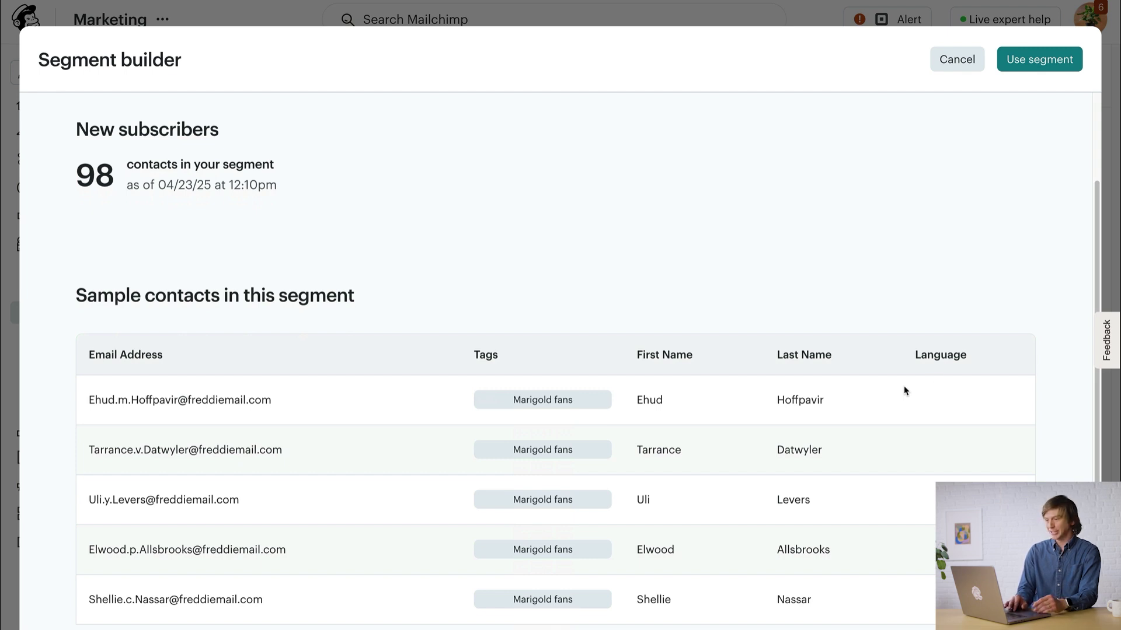
{"action": "left_click", "coordinate": [1045, 66]}
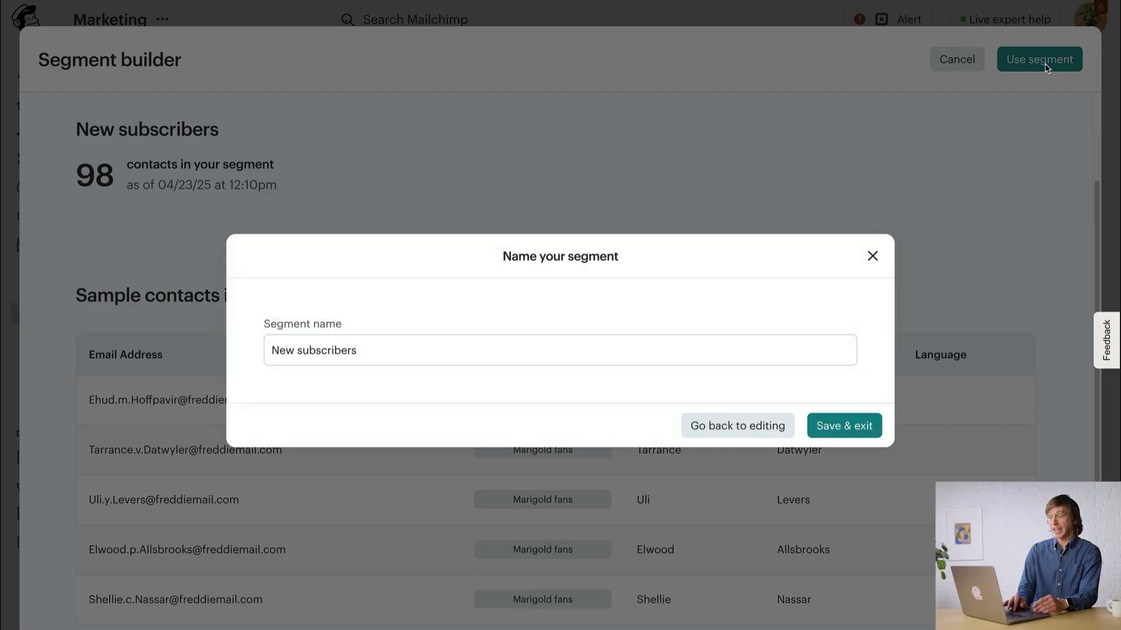
{"action": "left_click", "coordinate": [759, 349]}
{"action": "key", "text": "super+a"}
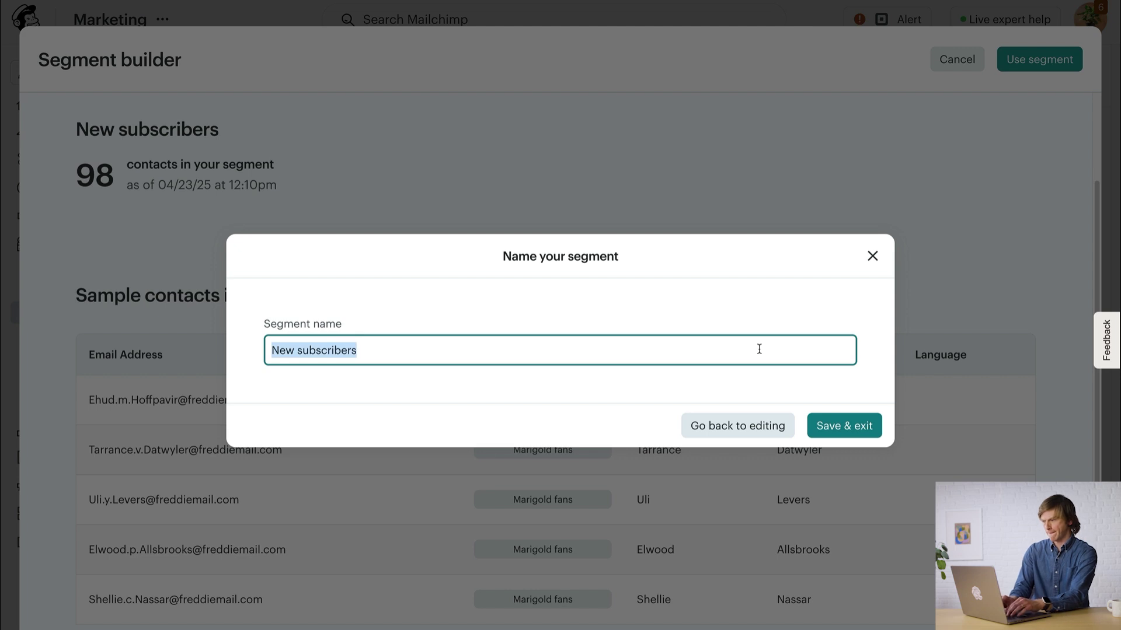
{"action": "type", "text": "New Marigold Fans"}
{"action": "left_click", "coordinate": [821, 429]}
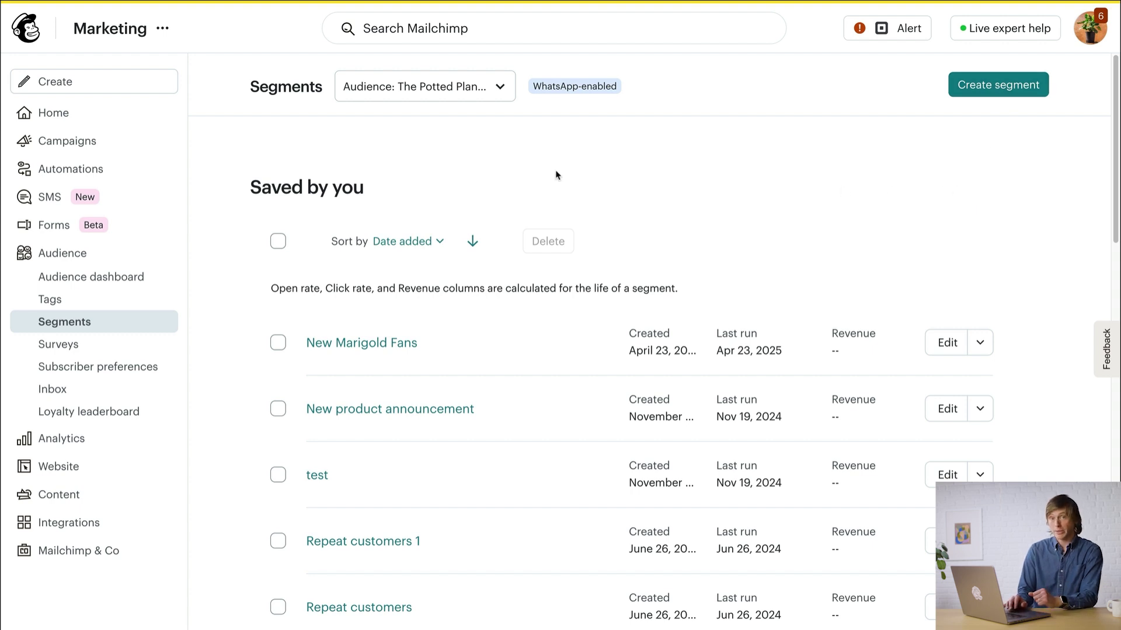
Create a new email with the internal name Rose win-back
{"action": "left_click", "coordinate": [131, 95]}
{"action": "left_click", "coordinate": [528, 283]}
{"action": "type", "text": "R"}
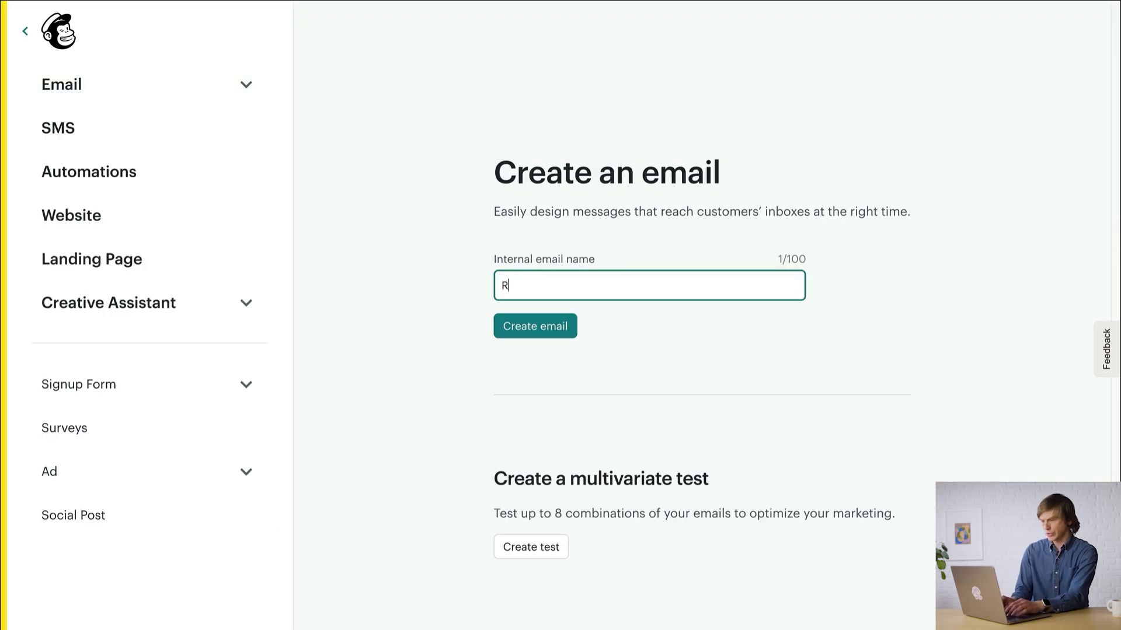
{"action": "type", "text": "ose win-back"}
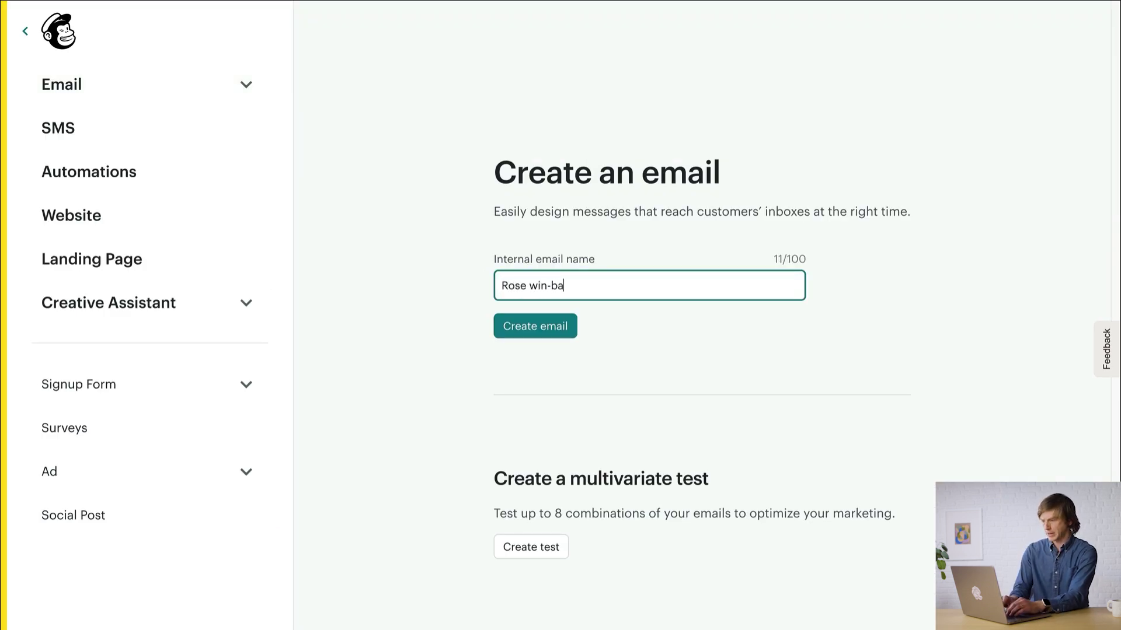
{"action": "left_click", "coordinate": [533, 318]}
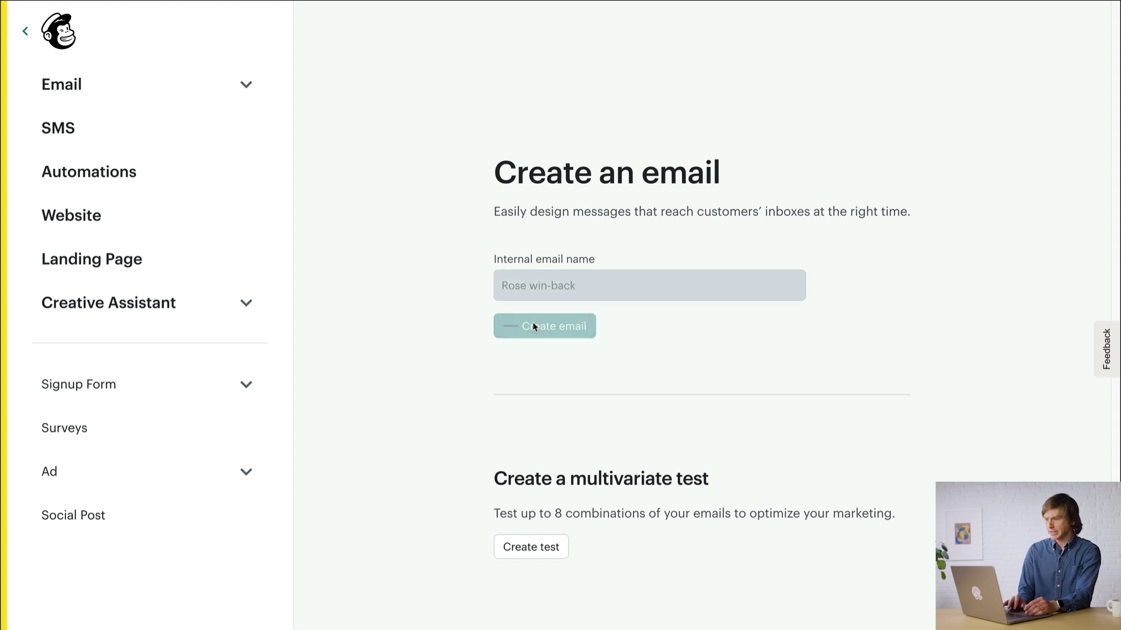
Choose The Potted Planter as the email's audience and open its Send to options
{"action": "left_click", "coordinate": [647, 254]}
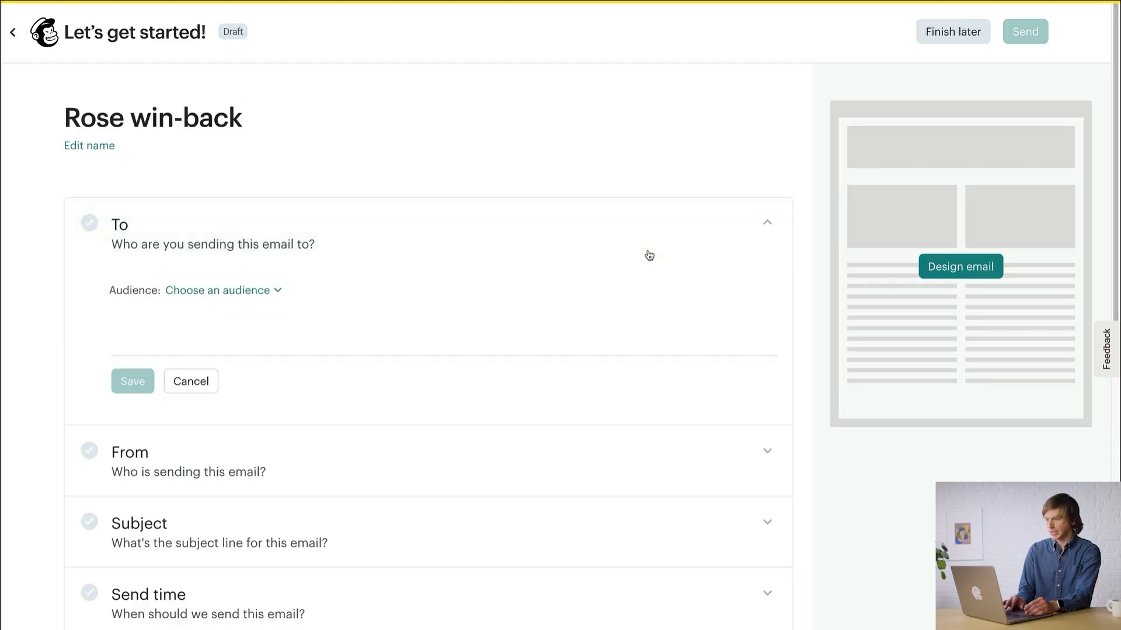
{"action": "left_click", "coordinate": [271, 290]}
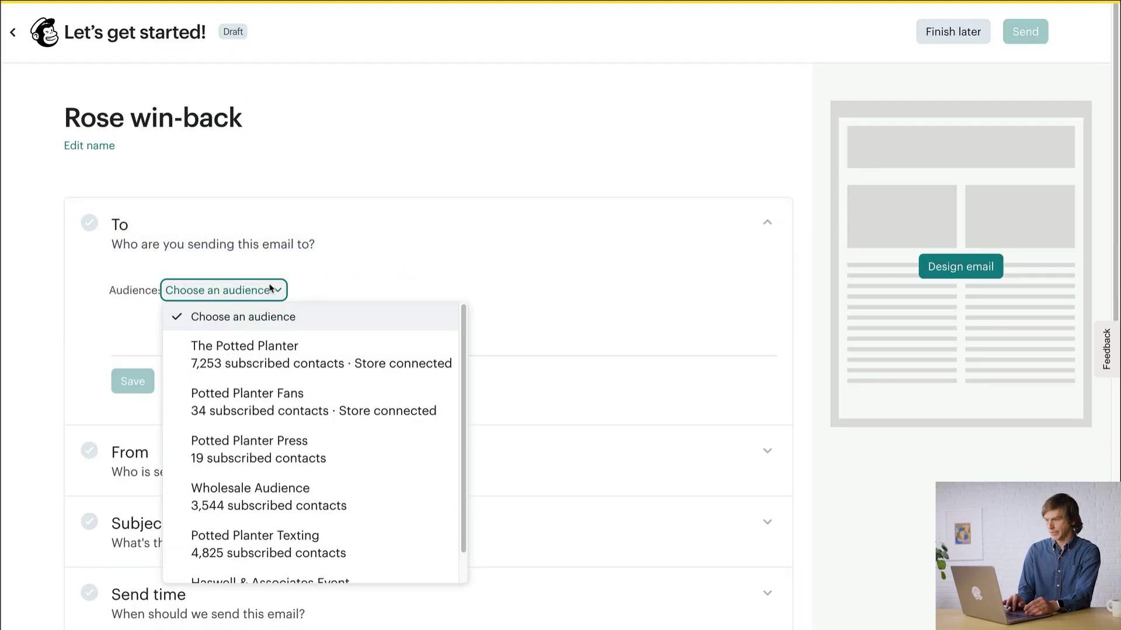
{"action": "left_click", "coordinate": [274, 347]}
{"action": "left_click", "coordinate": [275, 348]}
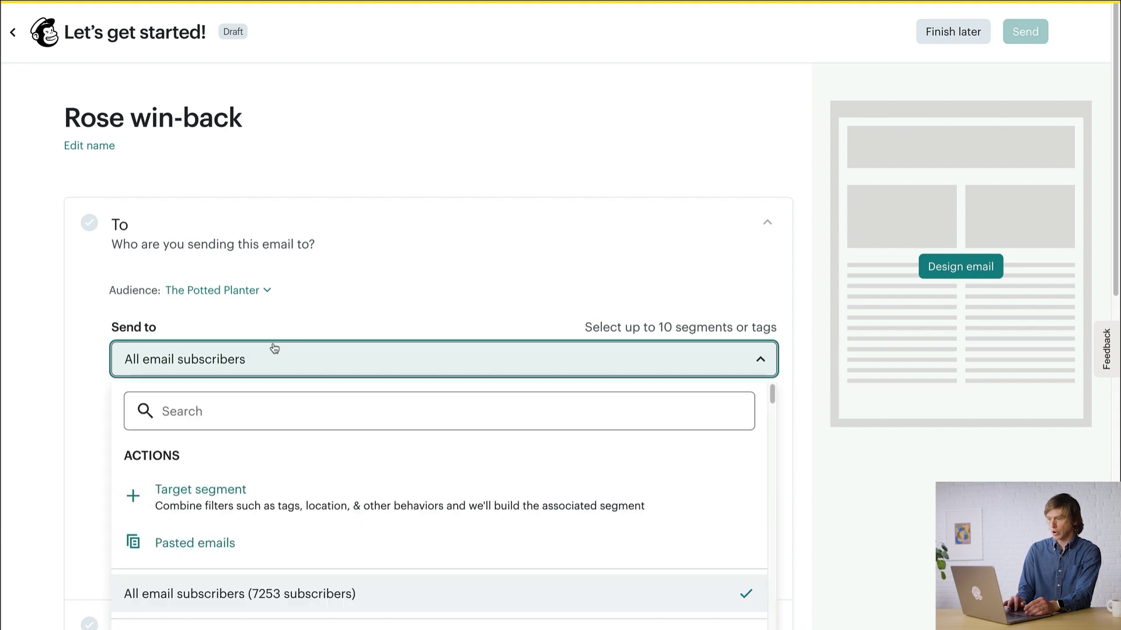
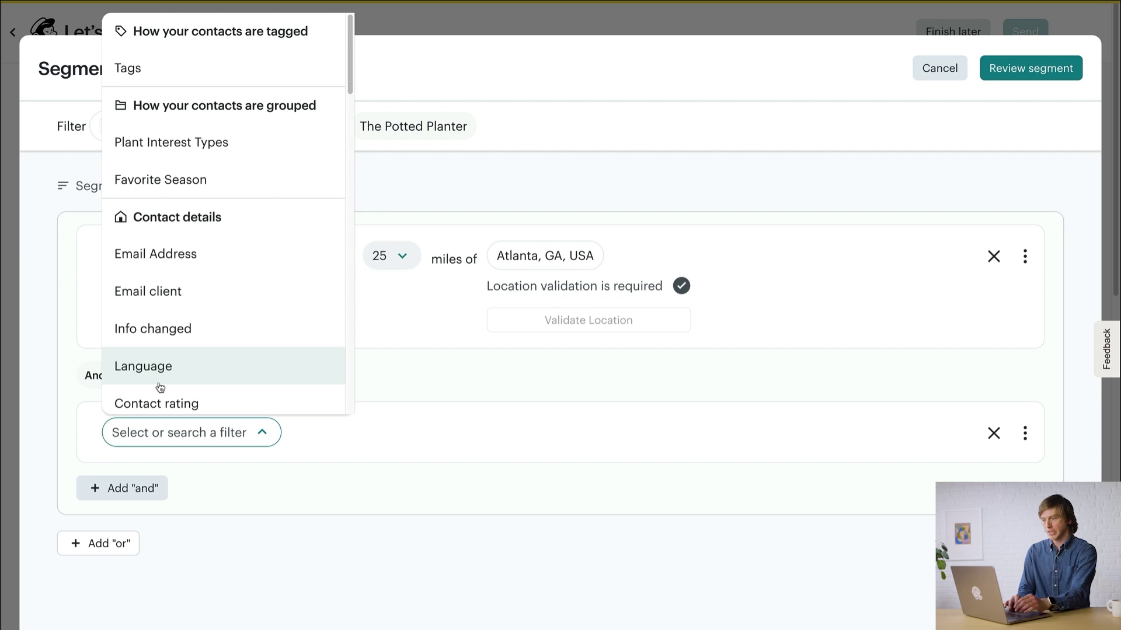
Make the second segment filter a Tags filter matching contacts tagged Rose fans
{"action": "left_click", "coordinate": [234, 76]}
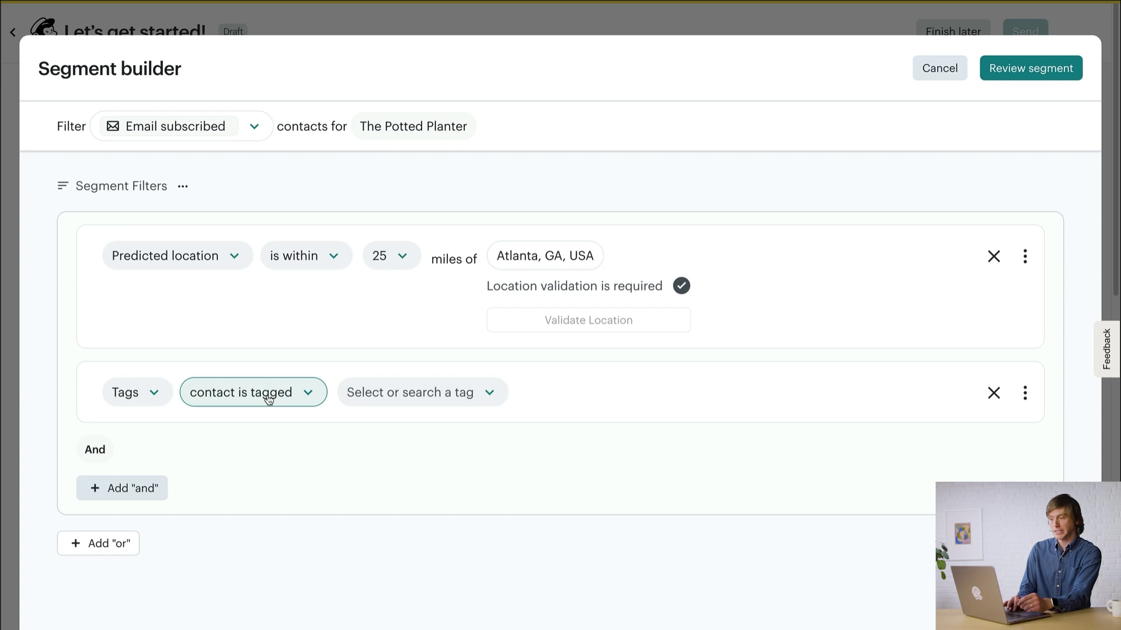
{"action": "left_click", "coordinate": [378, 397]}
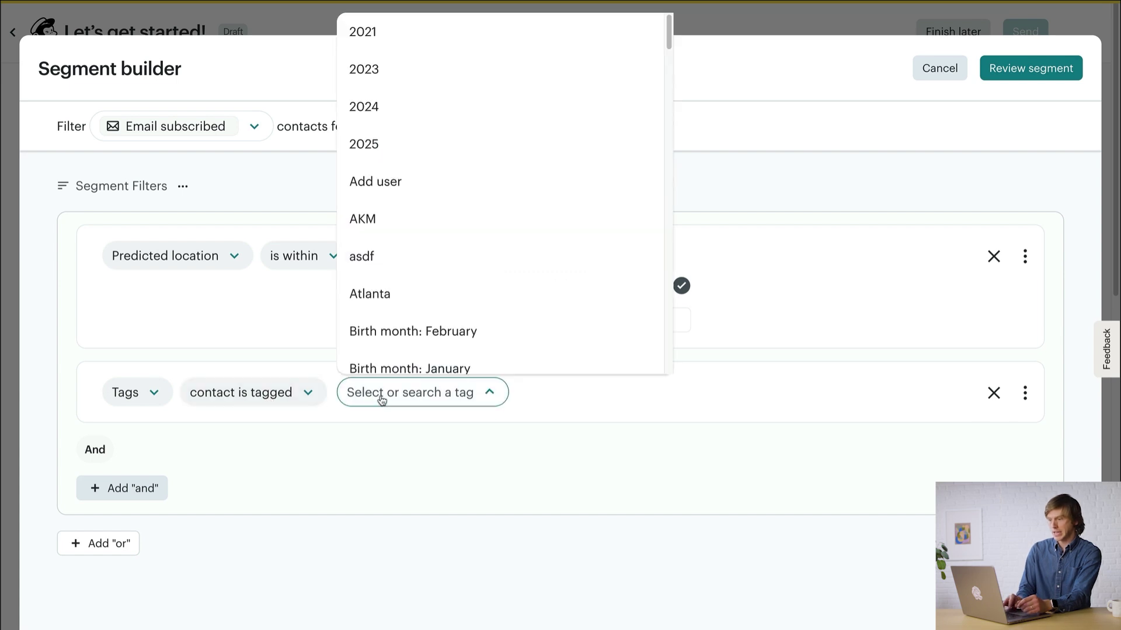
{"action": "type", "text": "Rose fans"}
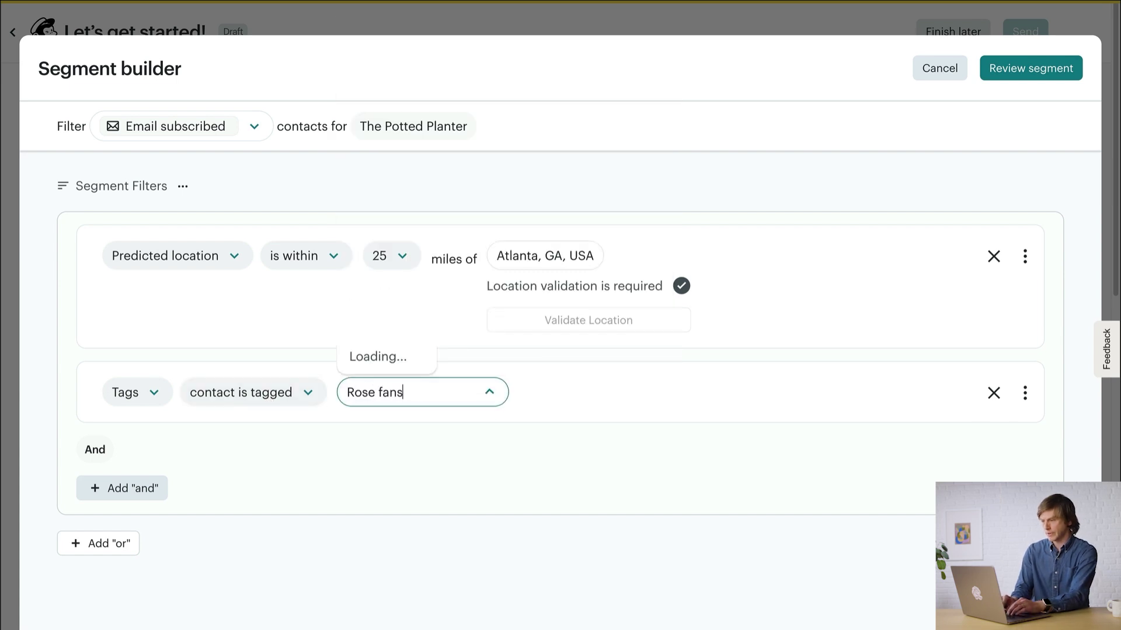
{"action": "left_click", "coordinate": [386, 368]}
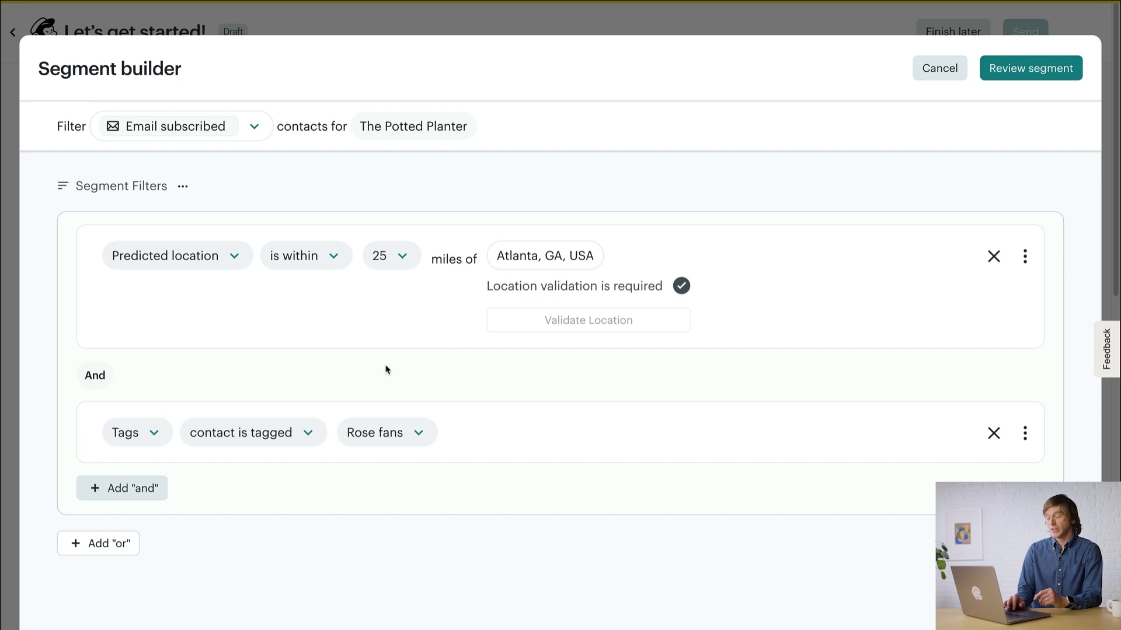
Add a third filter for Purchase activity to the group, joined with And
{"action": "left_click", "coordinate": [162, 488]}
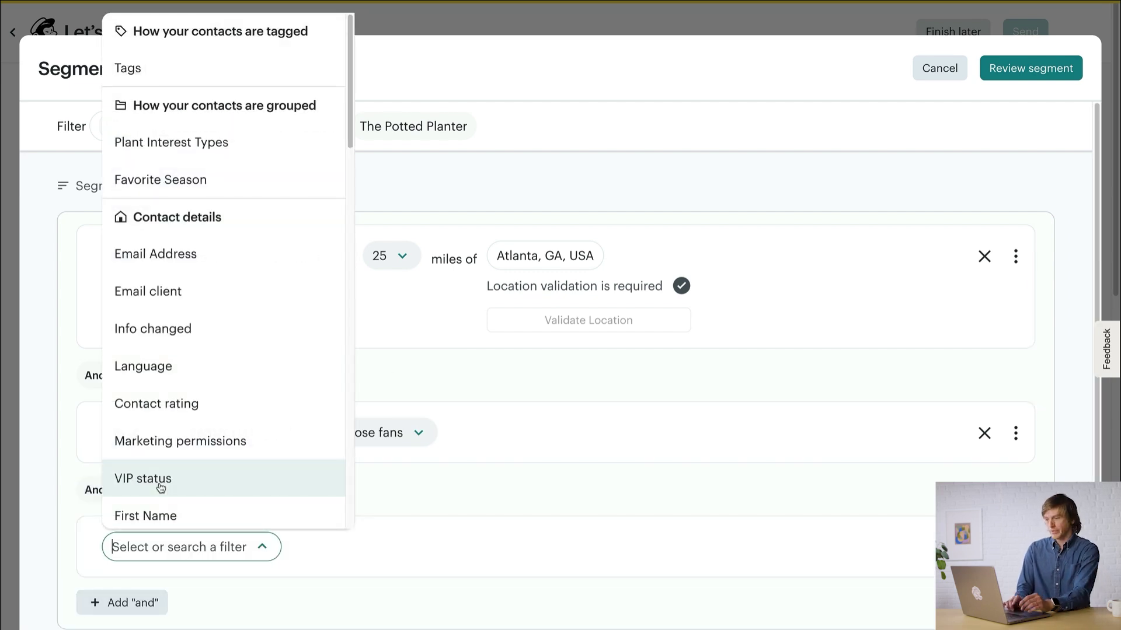
{"action": "scroll", "coordinate": [164, 483], "scroll_direction": "down", "scroll_amount": 15}
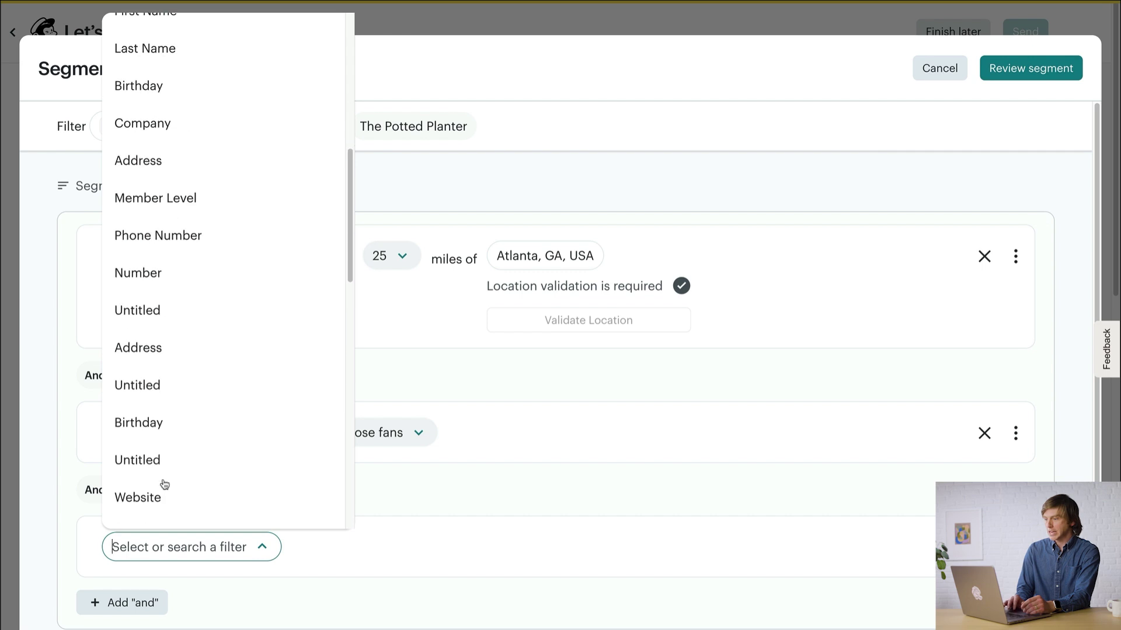
{"action": "scroll", "coordinate": [164, 483], "scroll_direction": "down", "scroll_amount": 10}
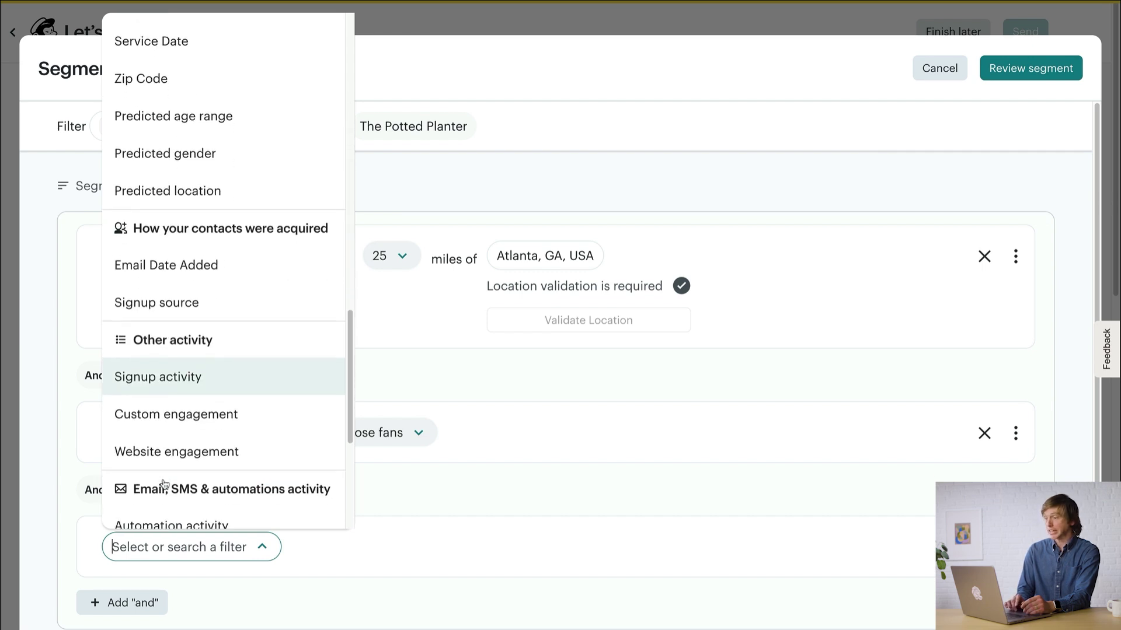
{"action": "scroll", "coordinate": [164, 484], "scroll_direction": "down", "scroll_amount": 2}
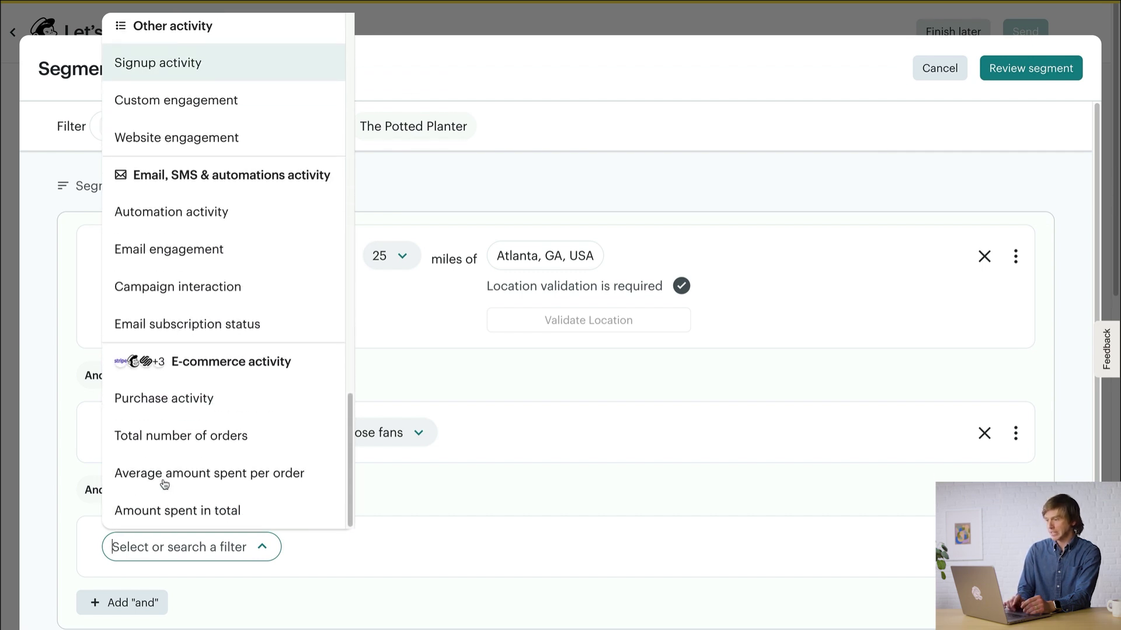
{"action": "left_click", "coordinate": [204, 401]}
{"action": "scroll", "coordinate": [525, 478], "scroll_direction": "down", "scroll_amount": 3}
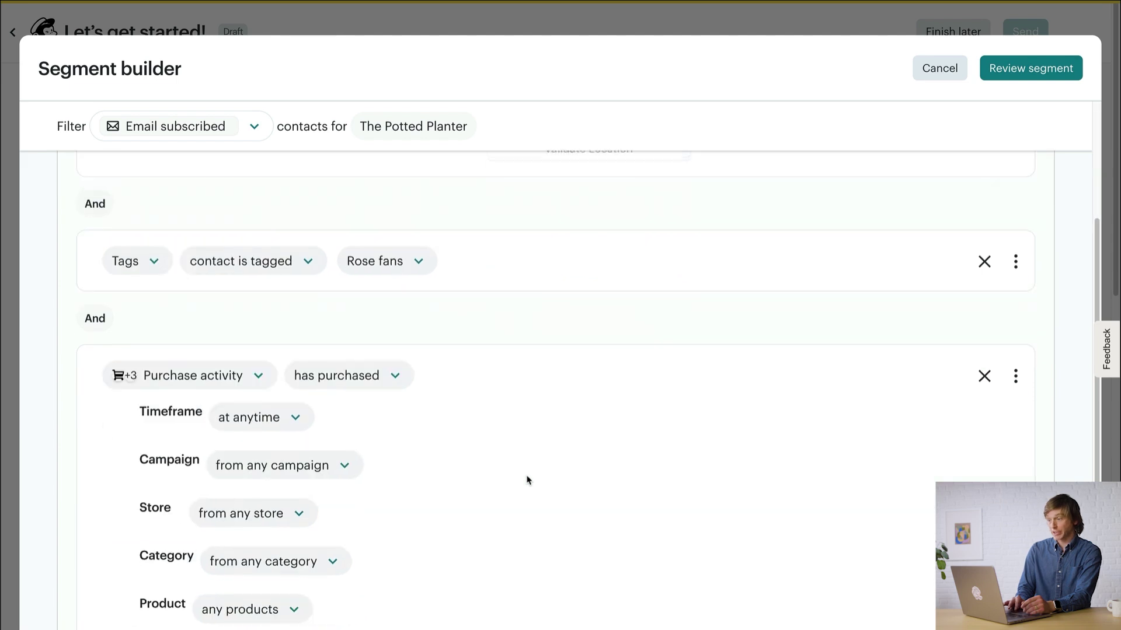
{"action": "scroll", "coordinate": [527, 480], "scroll_direction": "down", "scroll_amount": 1}
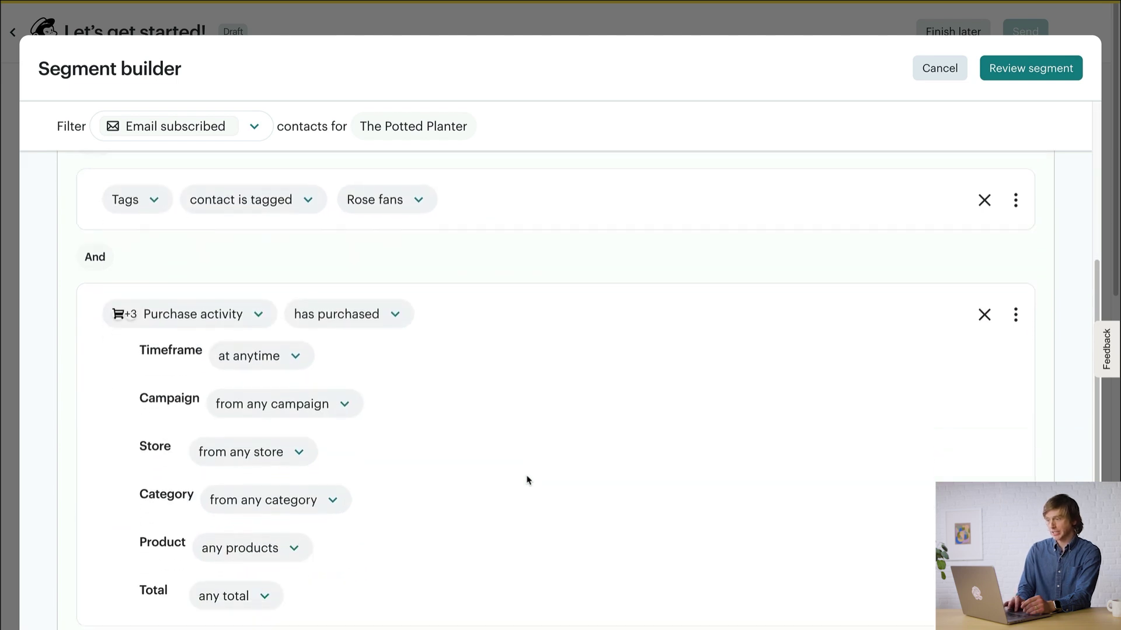
Set the purchase activity timeframe to is not within the last 240 days
{"action": "left_click", "coordinate": [271, 356]}
{"action": "left_click", "coordinate": [294, 308]}
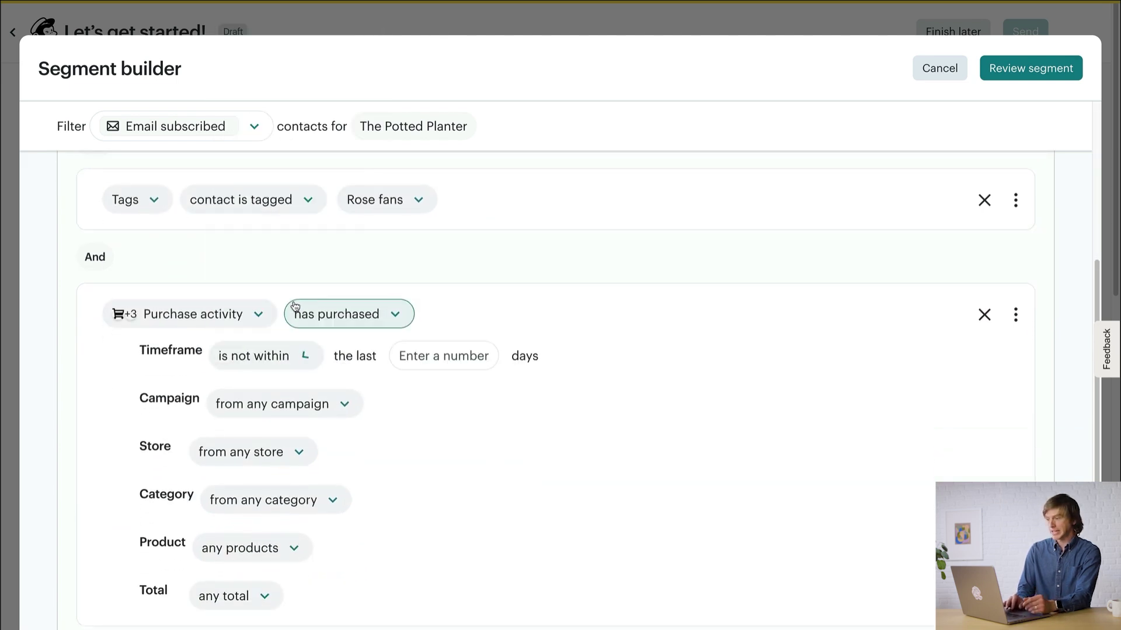
{"action": "left_click", "coordinate": [437, 357]}
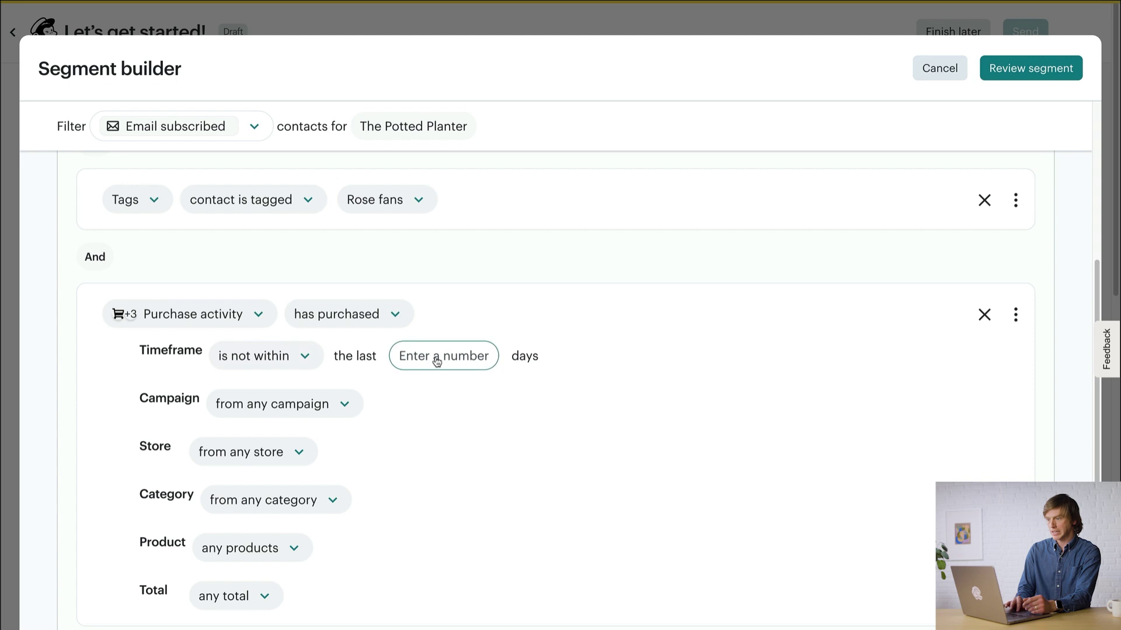
{"action": "type", "text": "240"}
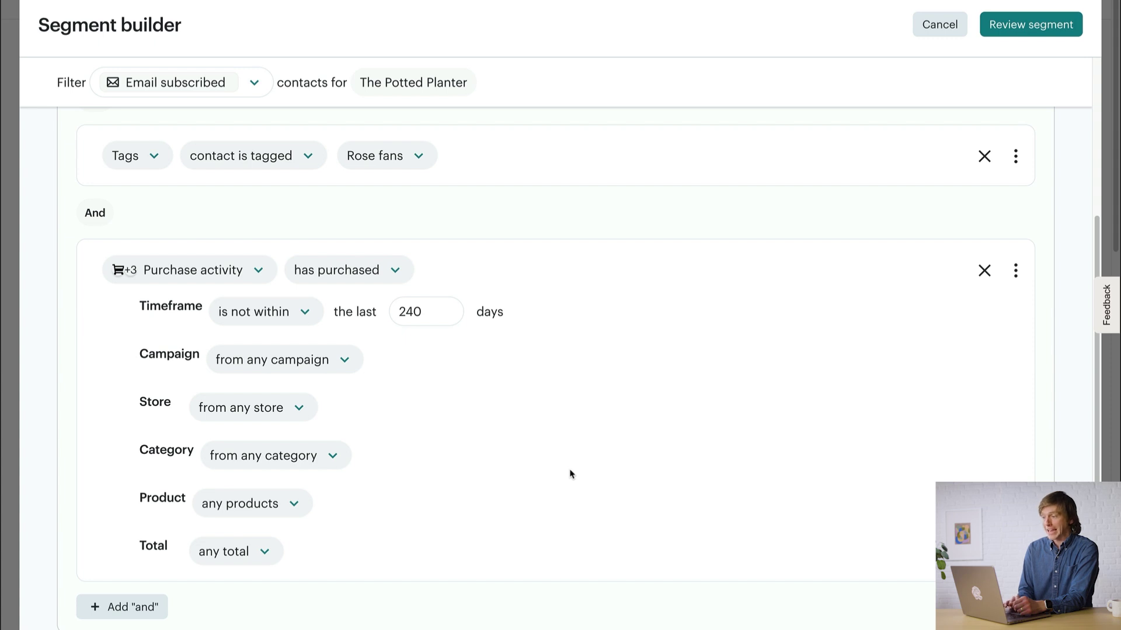
Add a fourth And filter requiring that Email engagement is Often
{"action": "left_click", "coordinate": [163, 606]}
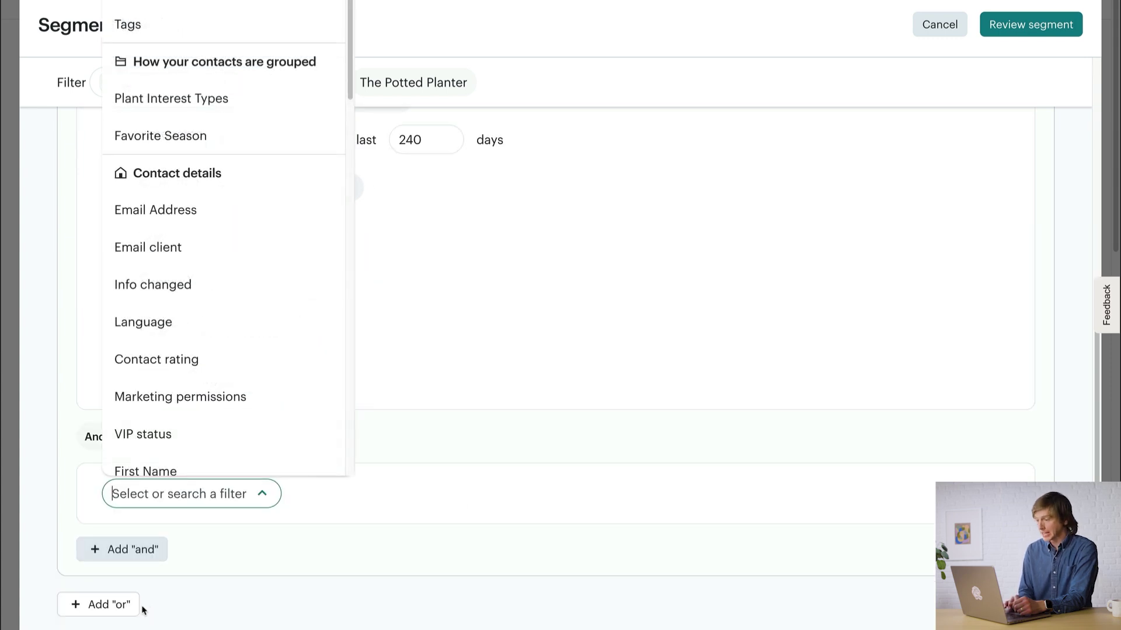
{"action": "scroll", "coordinate": [243, 403], "scroll_direction": "down", "scroll_amount": 10}
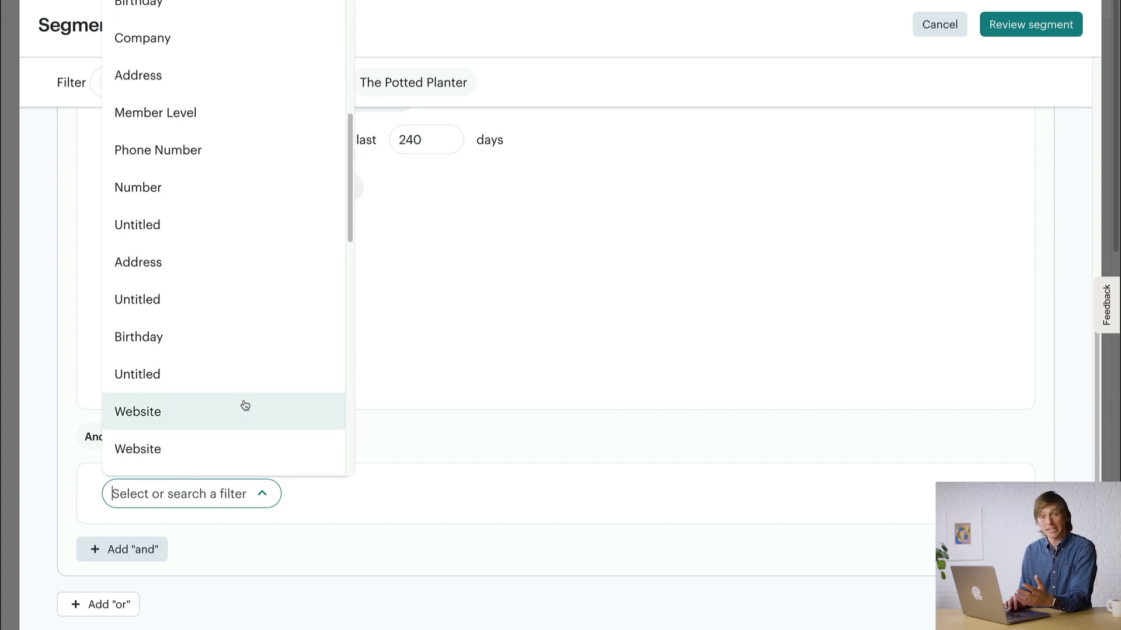
{"action": "scroll", "coordinate": [245, 405], "scroll_direction": "down", "scroll_amount": 12}
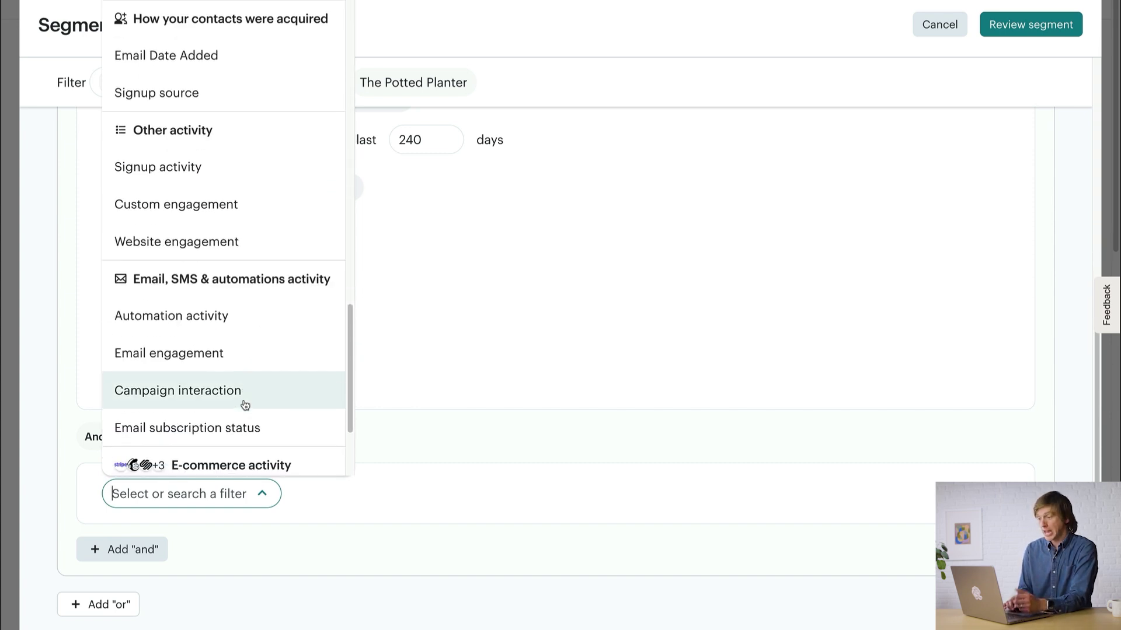
{"action": "left_click", "coordinate": [255, 356]}
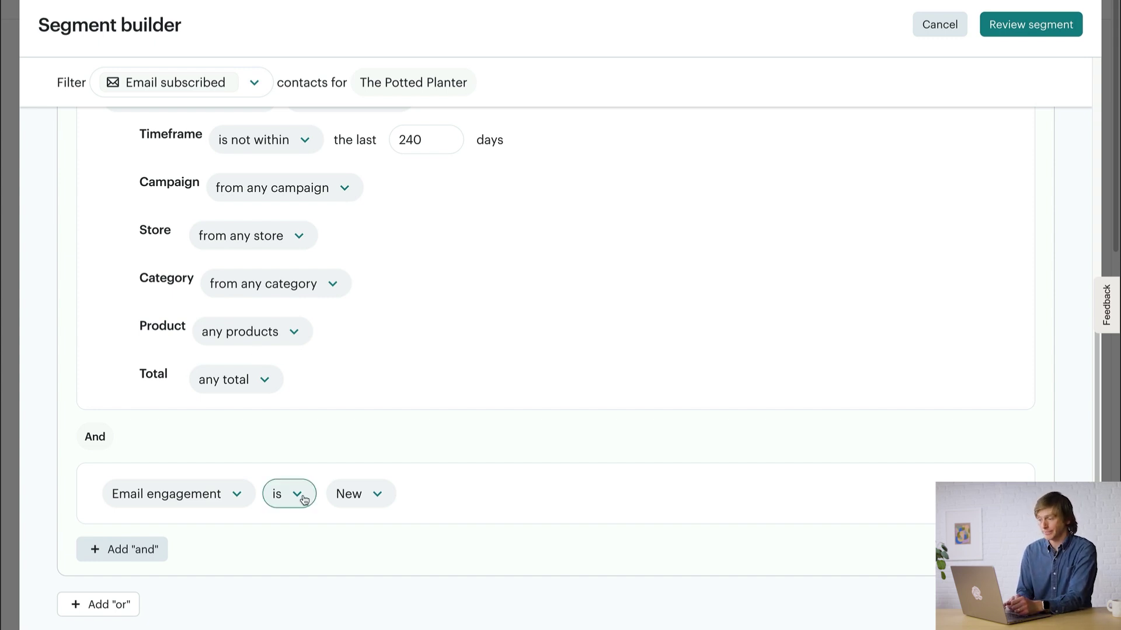
{"action": "left_click", "coordinate": [351, 494]}
{"action": "left_click", "coordinate": [362, 465]}
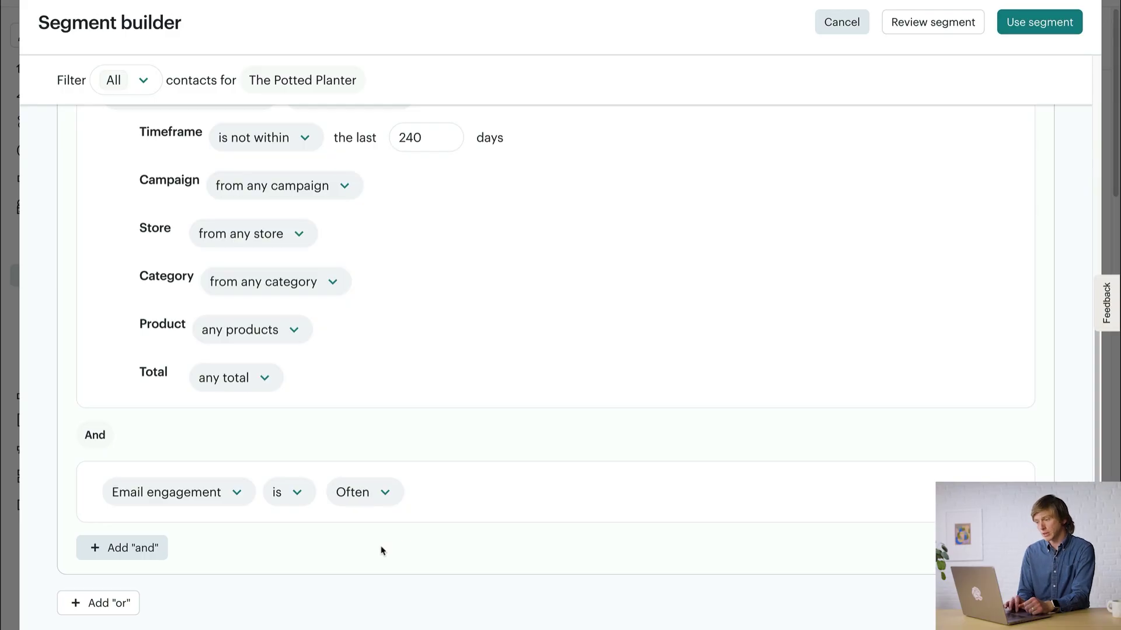
Add an Or group with a predicted location filter within 25 miles of Atlanta, GA and validate the location
{"action": "left_click", "coordinate": [134, 607]}
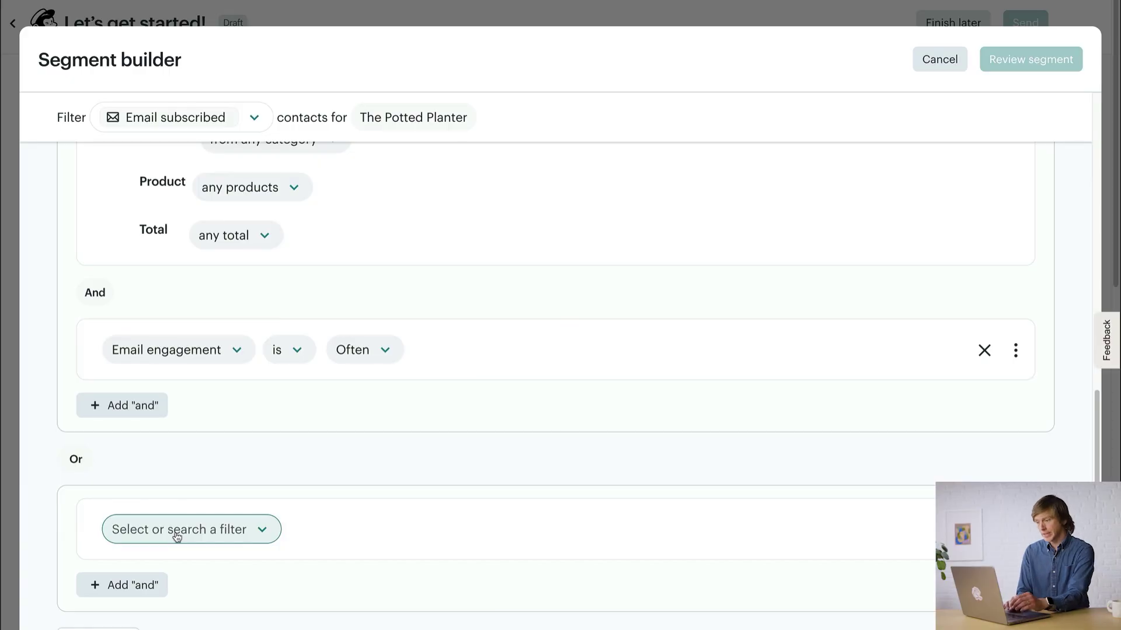
{"action": "left_click", "coordinate": [175, 532]}
{"action": "type", "text": "pred"}
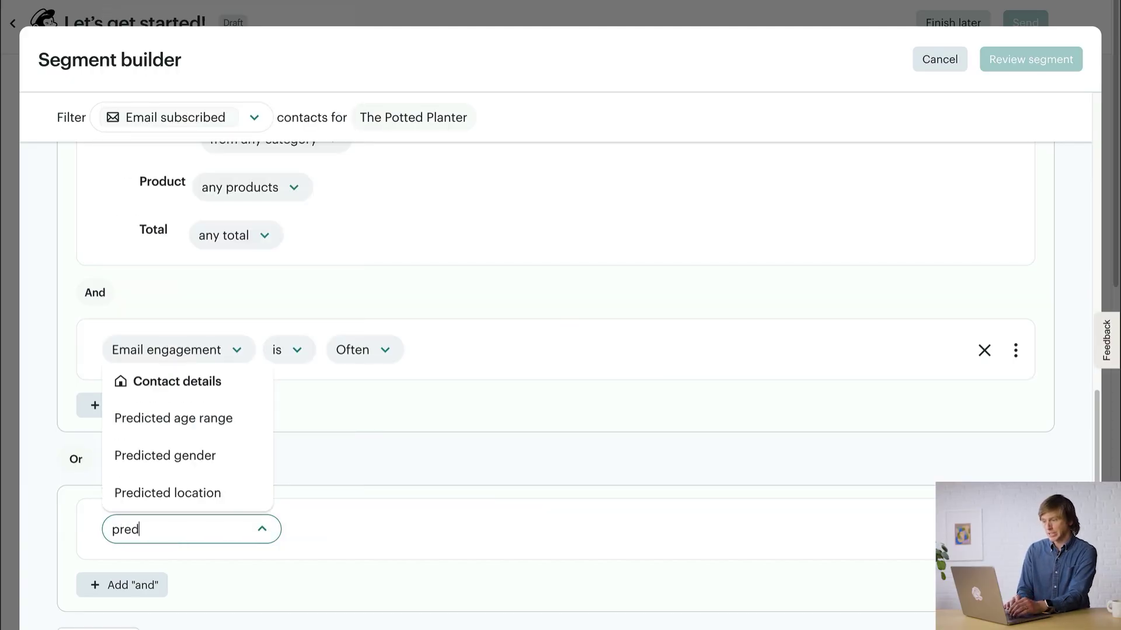
{"action": "left_click", "coordinate": [205, 493]}
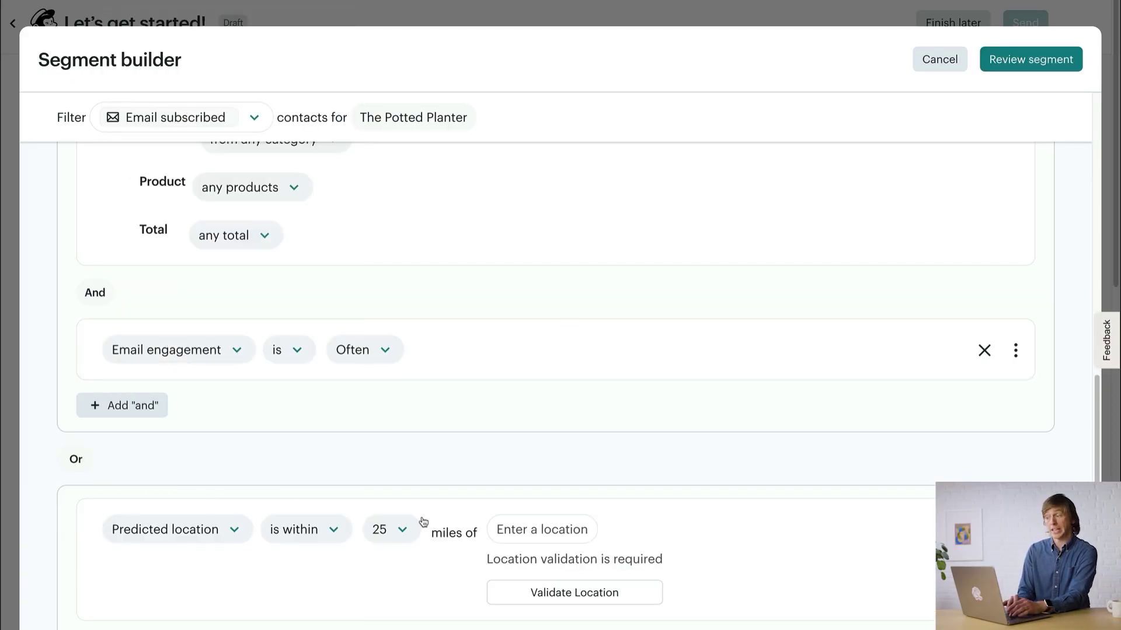
{"action": "left_click", "coordinate": [521, 528]}
{"action": "type", "text": "Atla"}
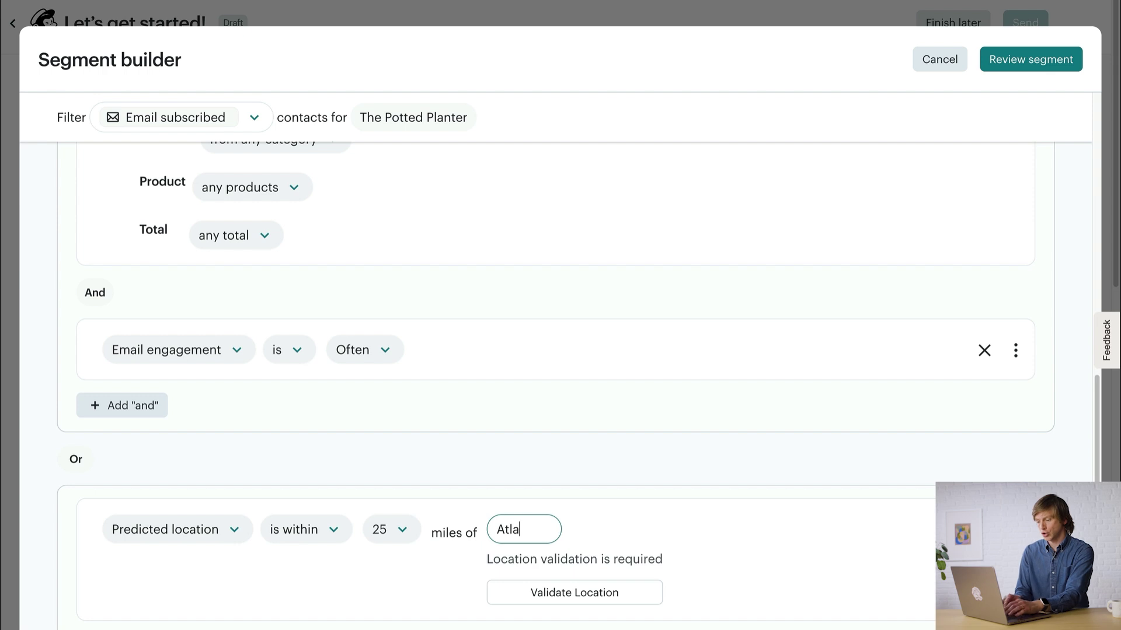
{"action": "type", "text": "nta,"}
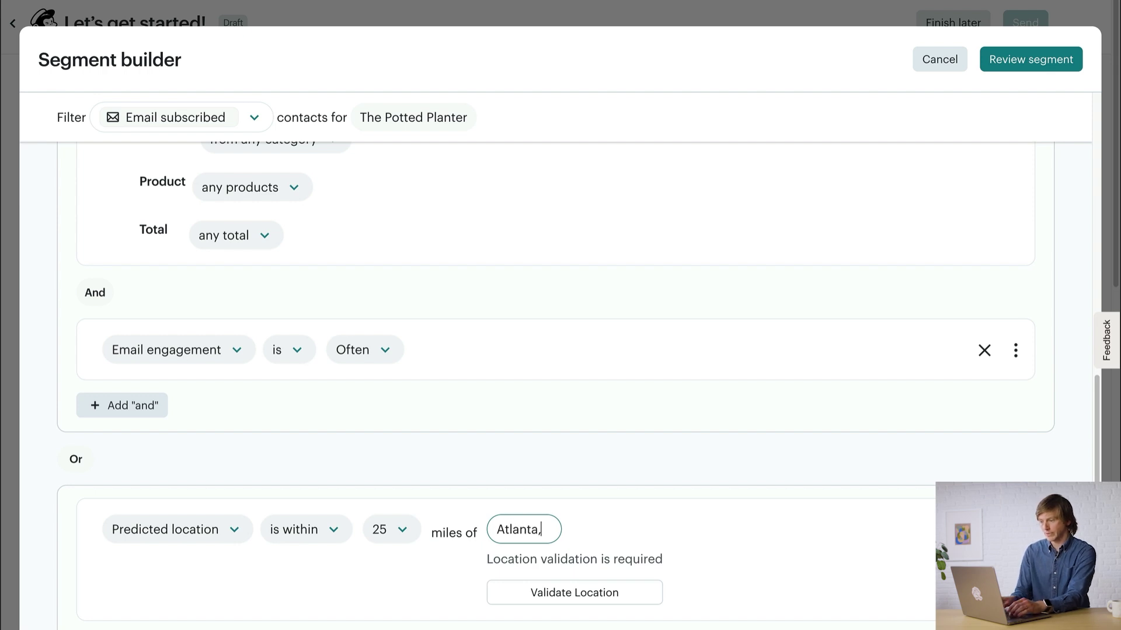
{"action": "type", "text": " GA"}
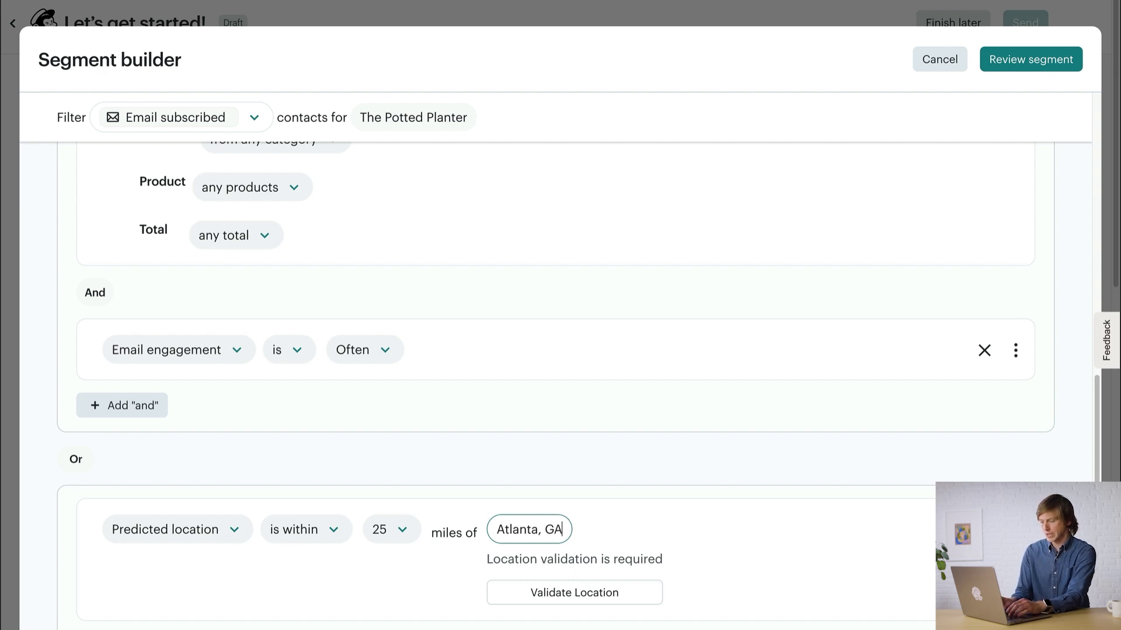
{"action": "left_click", "coordinate": [557, 593]}
{"action": "left_click", "coordinate": [405, 518]}
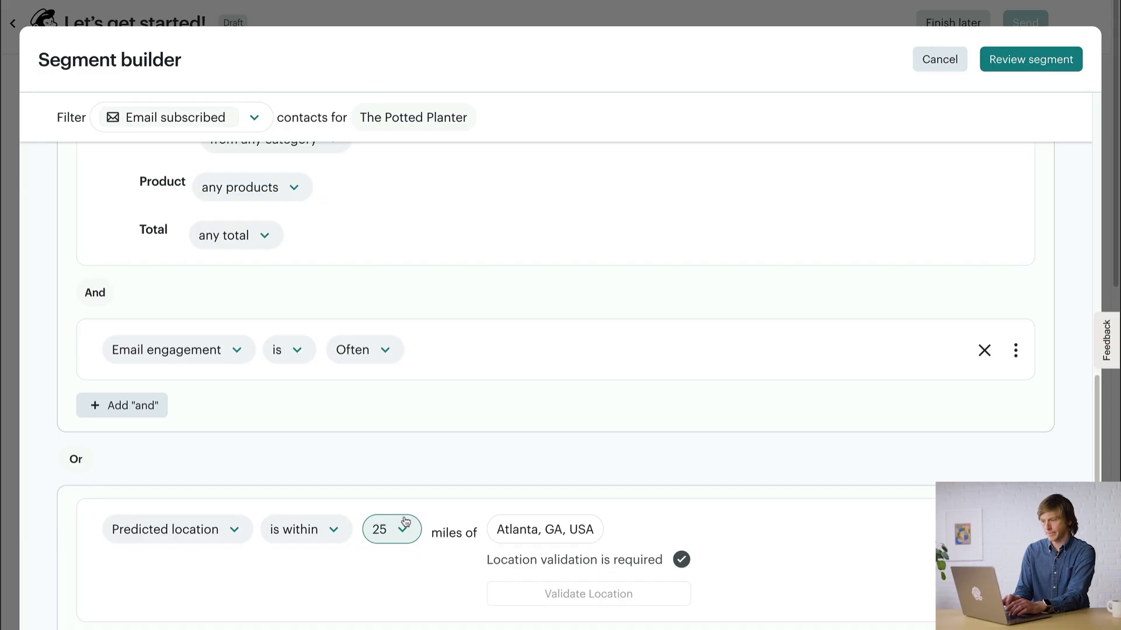
Add an And filter to the Or group for contacts tagged Rose fans
{"action": "scroll", "coordinate": [560, 350], "scroll_direction": "down", "scroll_amount": 3}
{"action": "left_click", "coordinate": [122, 470]}
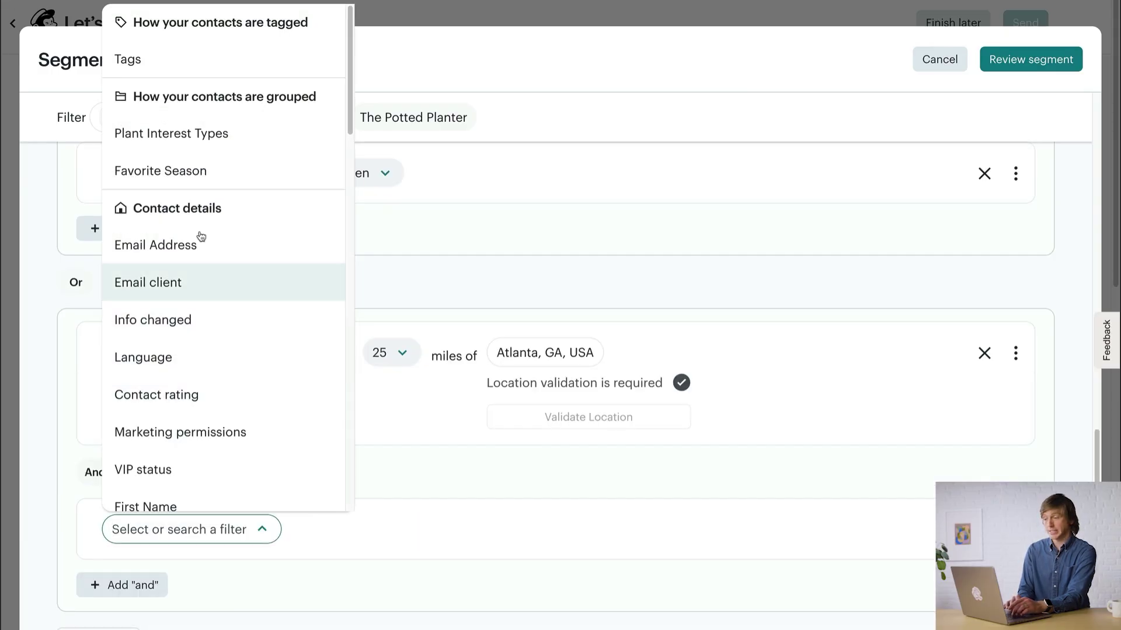
{"action": "left_click", "coordinate": [204, 59]}
{"action": "left_click", "coordinate": [409, 489]}
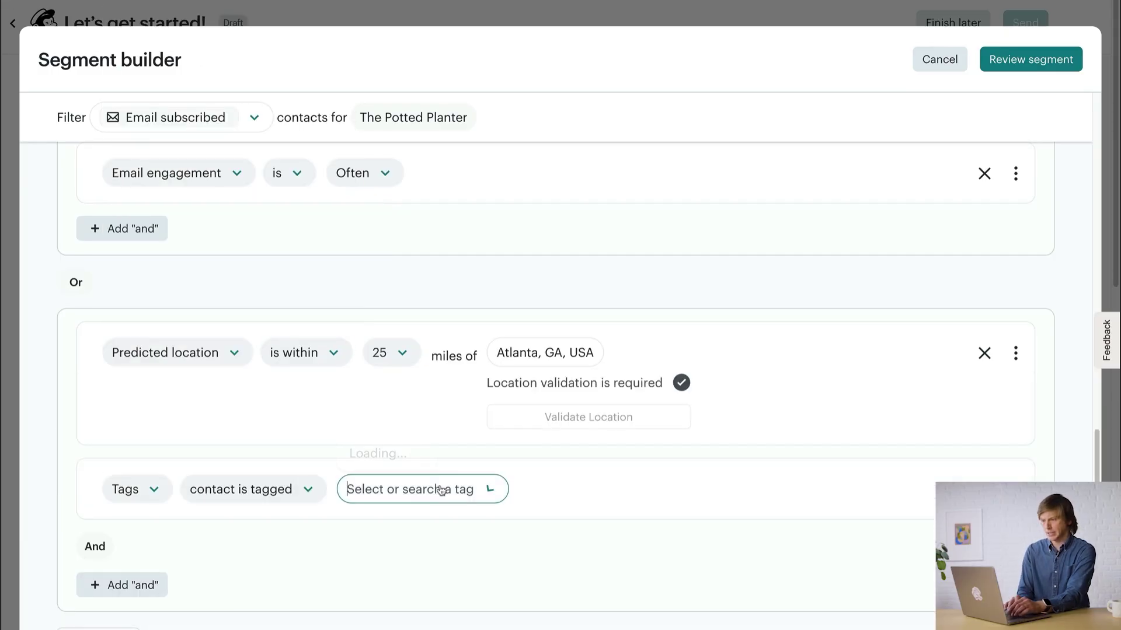
{"action": "type", "text": "rose fans"}
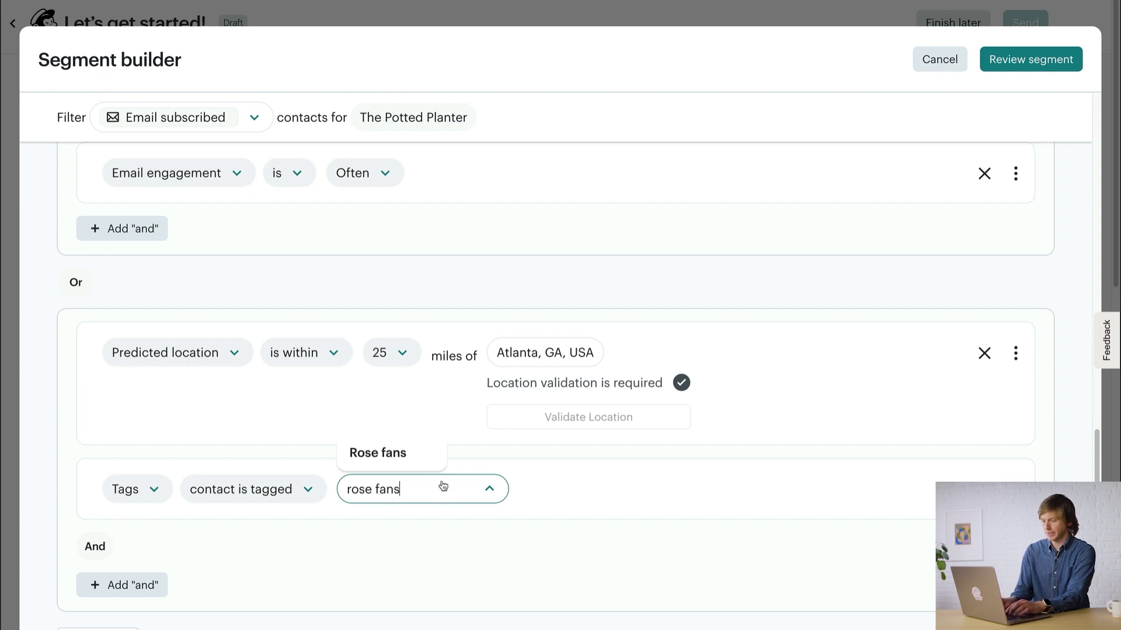
{"action": "left_click", "coordinate": [417, 458]}
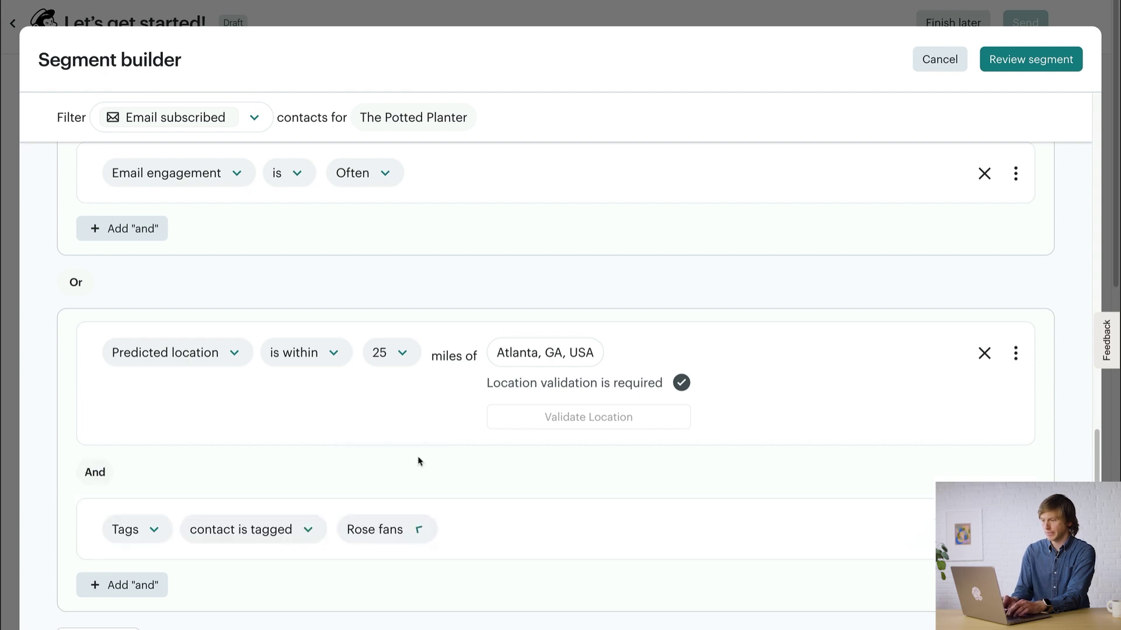
Add a third filter to the Or group with And, using Purchase activity set to has purchased
{"action": "left_click", "coordinate": [152, 584]}
{"action": "scroll", "coordinate": [150, 582], "scroll_direction": "down", "scroll_amount": 12}
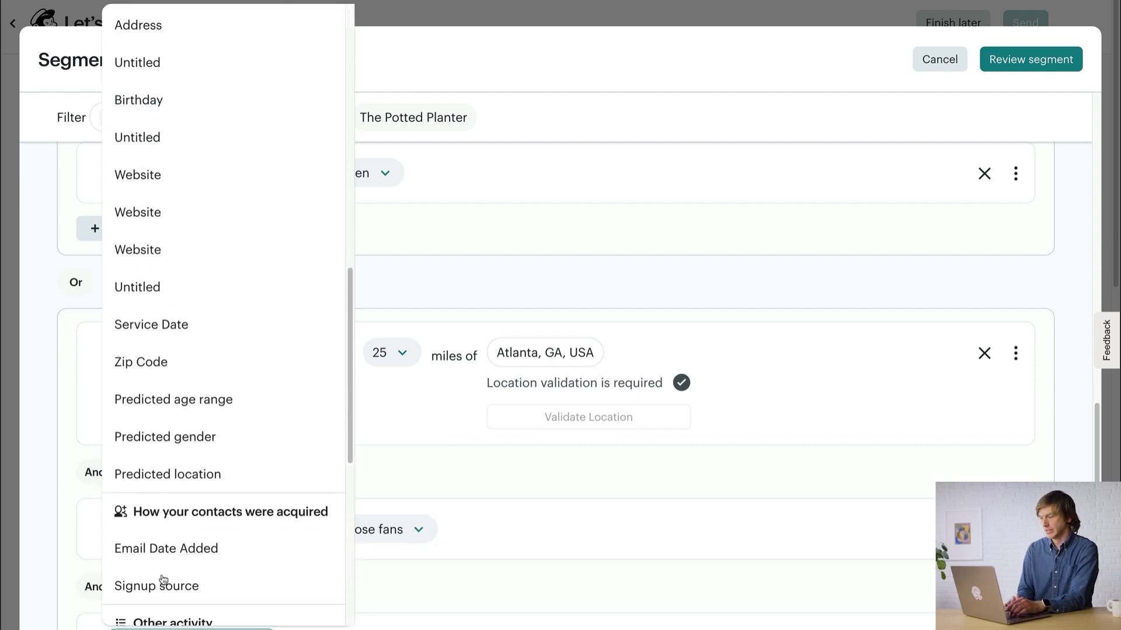
{"action": "scroll", "coordinate": [163, 580], "scroll_direction": "down", "scroll_amount": 3}
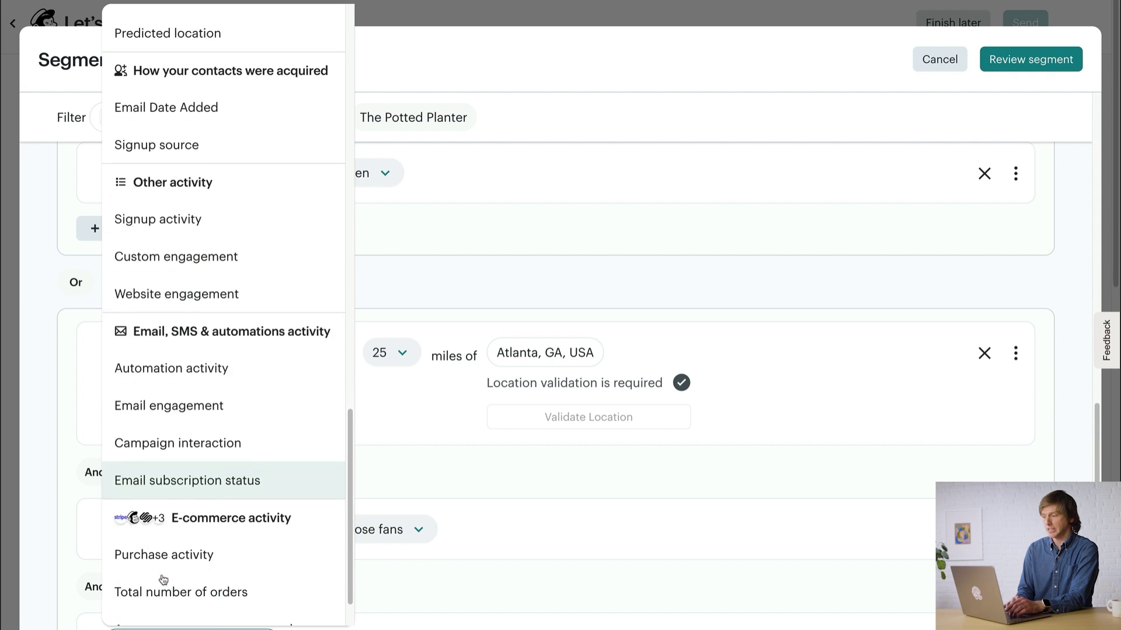
{"action": "left_click", "coordinate": [177, 557]}
Set the Or group's purchase activity timeframe to is not within the last 240 days
{"action": "scroll", "coordinate": [383, 575], "scroll_direction": "down", "scroll_amount": 5}
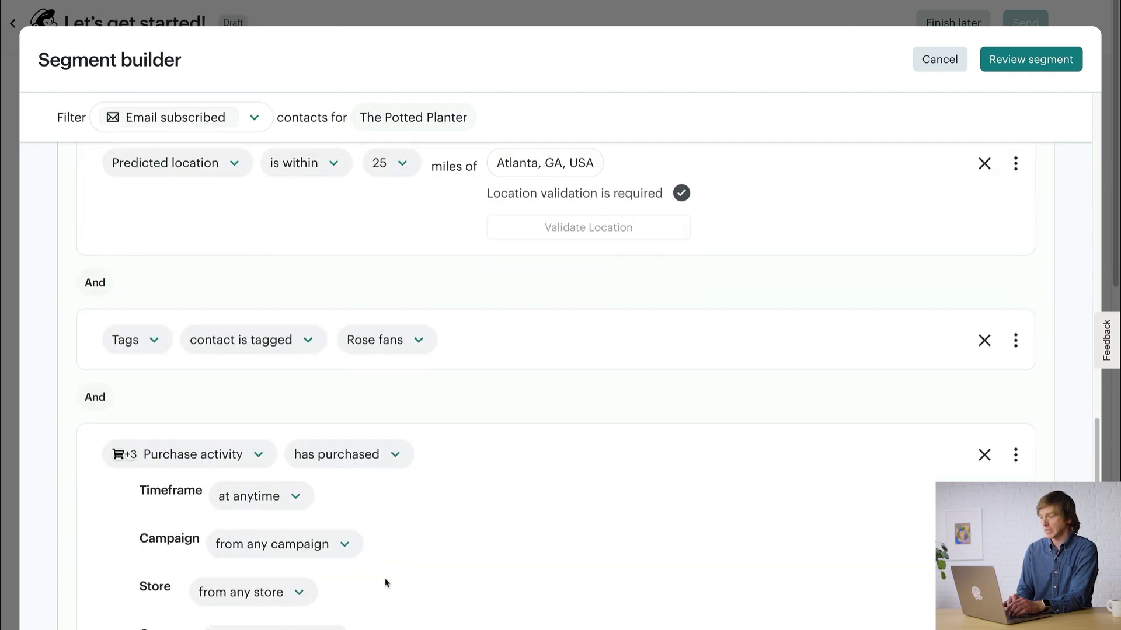
{"action": "left_click", "coordinate": [258, 439]}
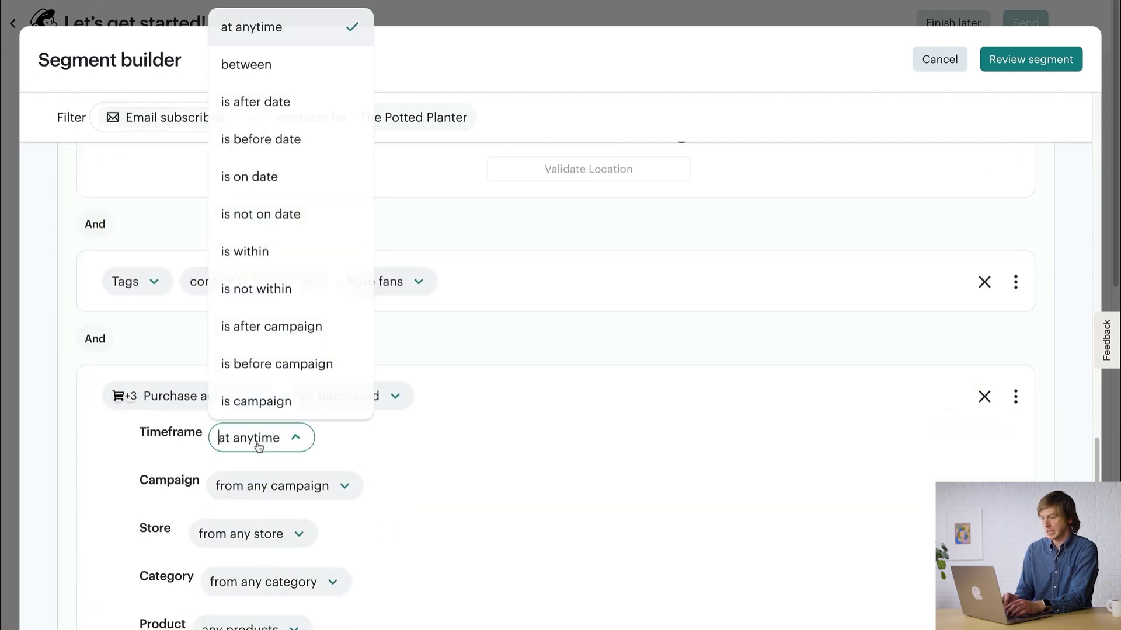
{"action": "left_click", "coordinate": [279, 292]}
{"action": "type", "text": "240"}
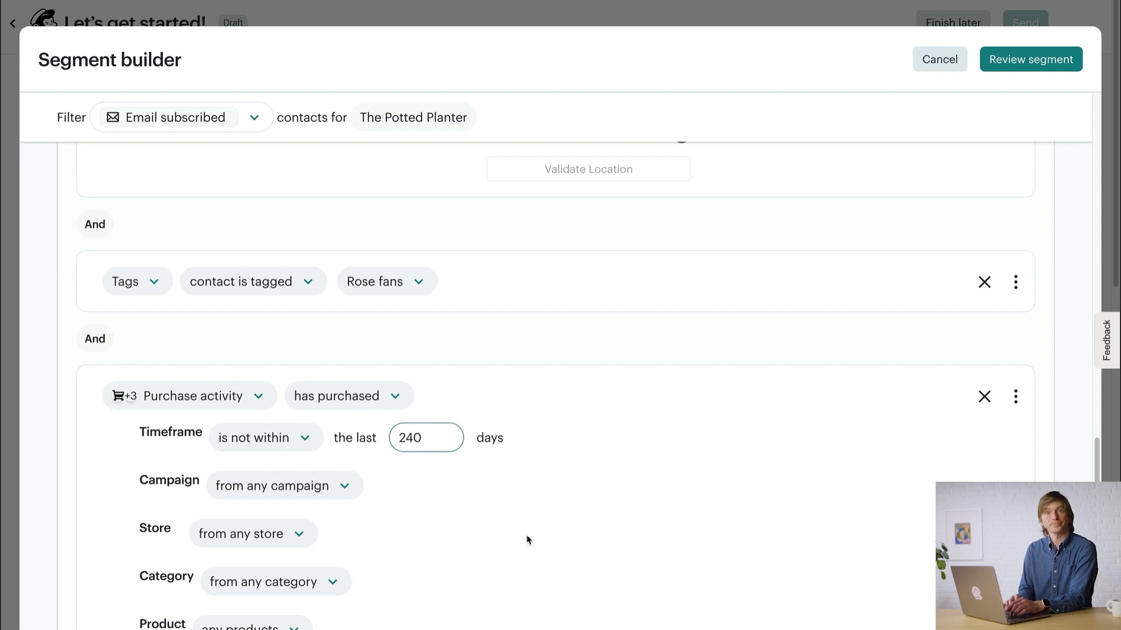
{"action": "left_click", "coordinate": [527, 539]}
Add a fourth And filter to the Or group requiring that Email engagement is Sometimes
{"action": "scroll", "coordinate": [527, 540], "scroll_direction": "down", "scroll_amount": 3}
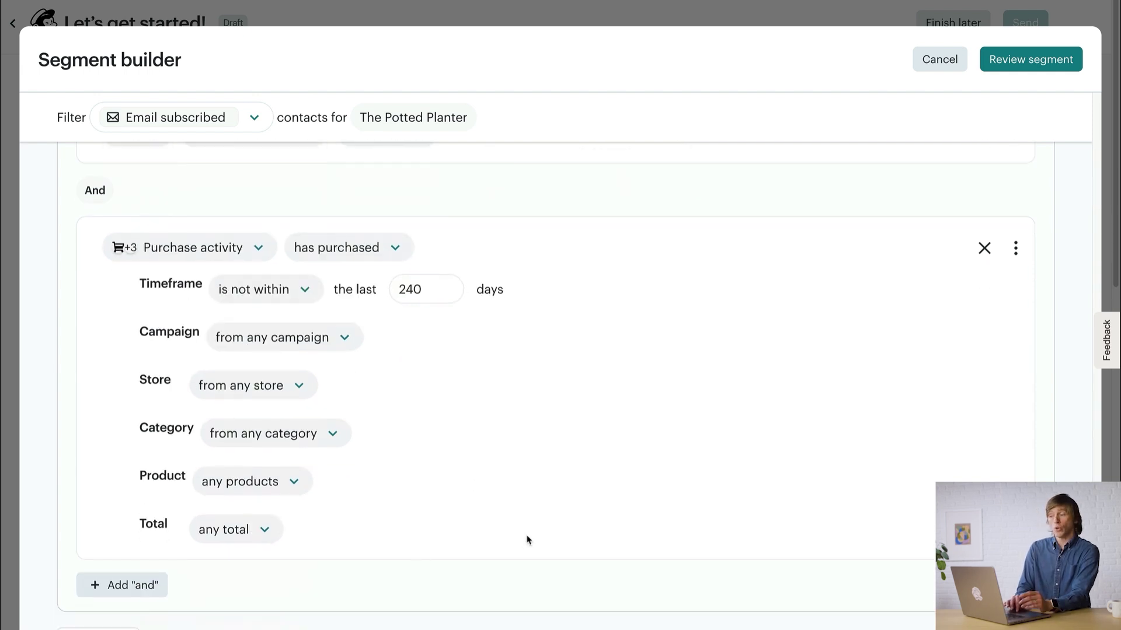
{"action": "left_click", "coordinate": [145, 585]}
{"action": "scroll", "coordinate": [185, 555], "scroll_direction": "down", "scroll_amount": 10}
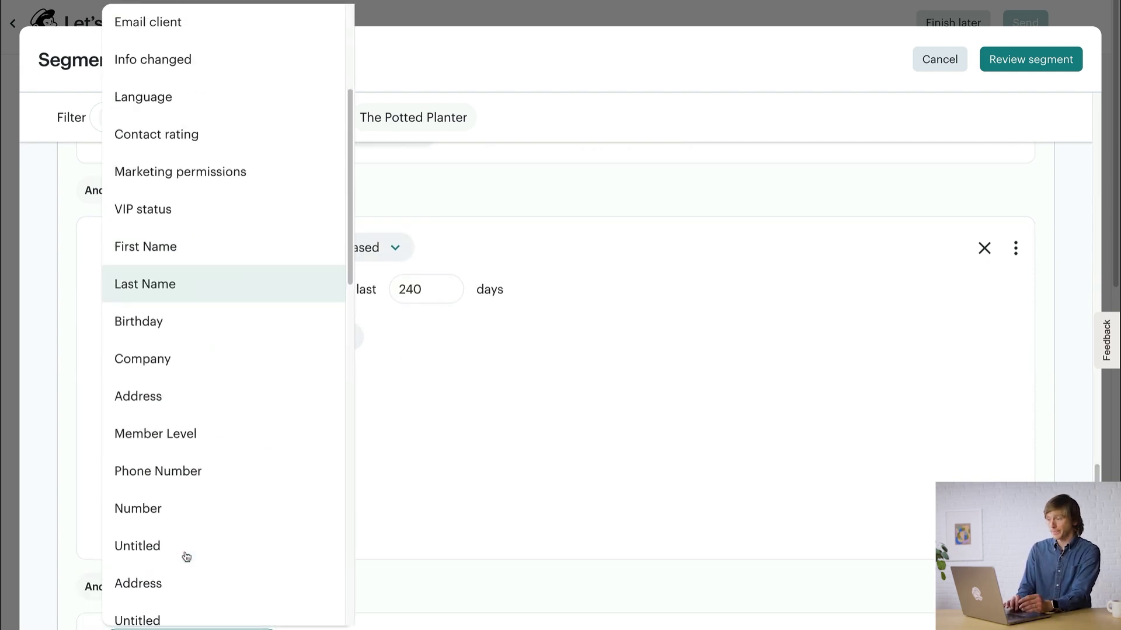
{"action": "scroll", "coordinate": [185, 555], "scroll_direction": "down", "scroll_amount": 8}
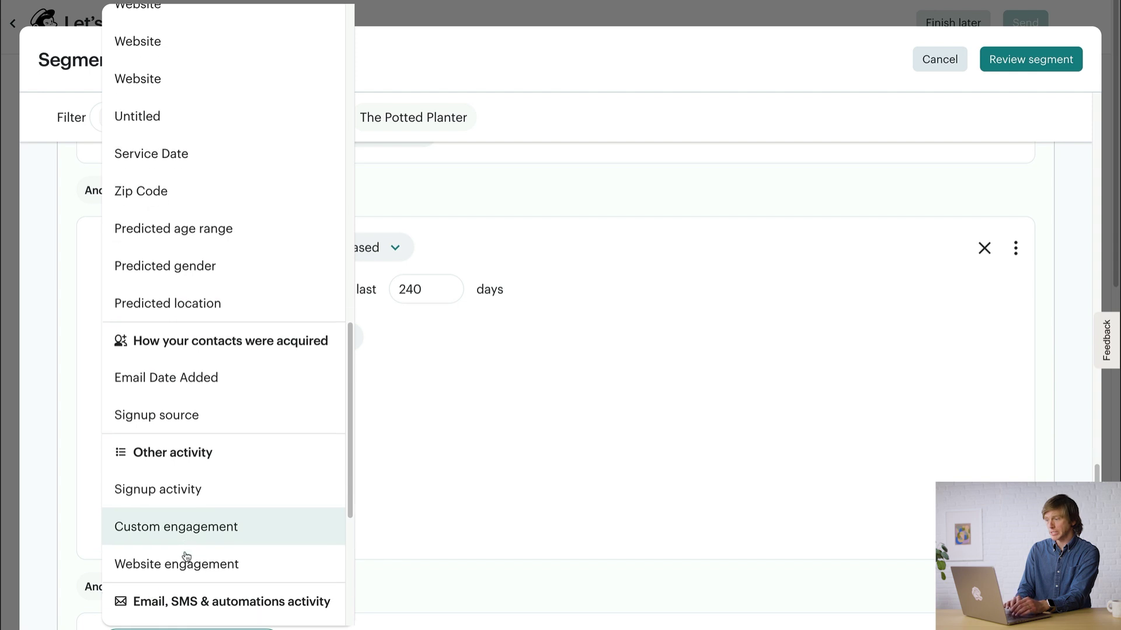
{"action": "scroll", "coordinate": [185, 555], "scroll_direction": "down", "scroll_amount": 2}
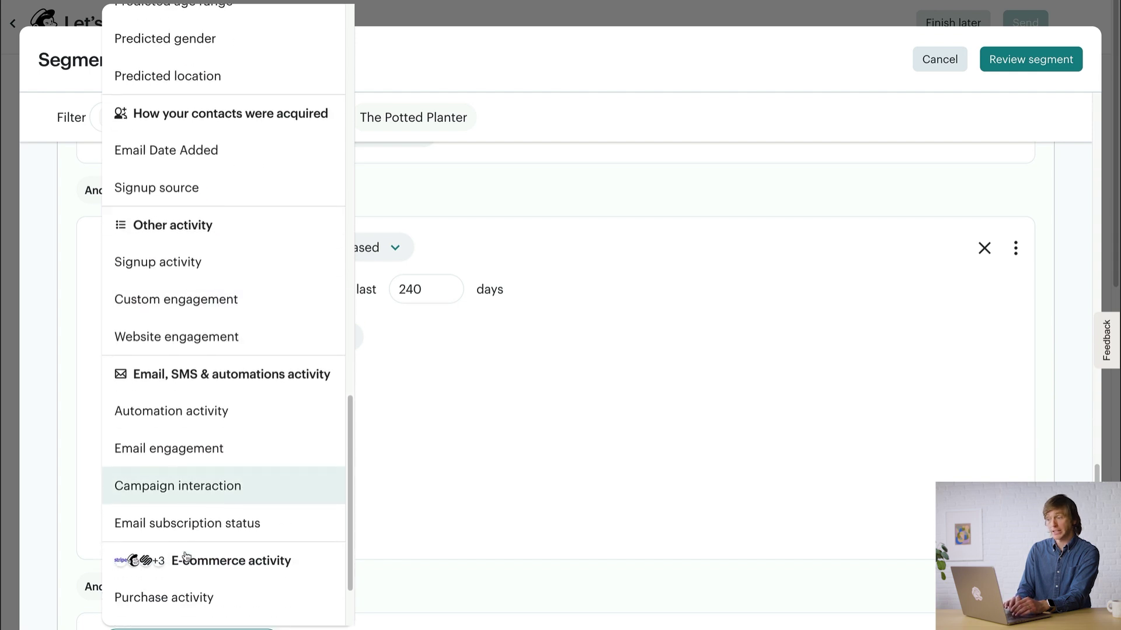
{"action": "left_click", "coordinate": [213, 455]}
{"action": "left_click", "coordinate": [364, 538]}
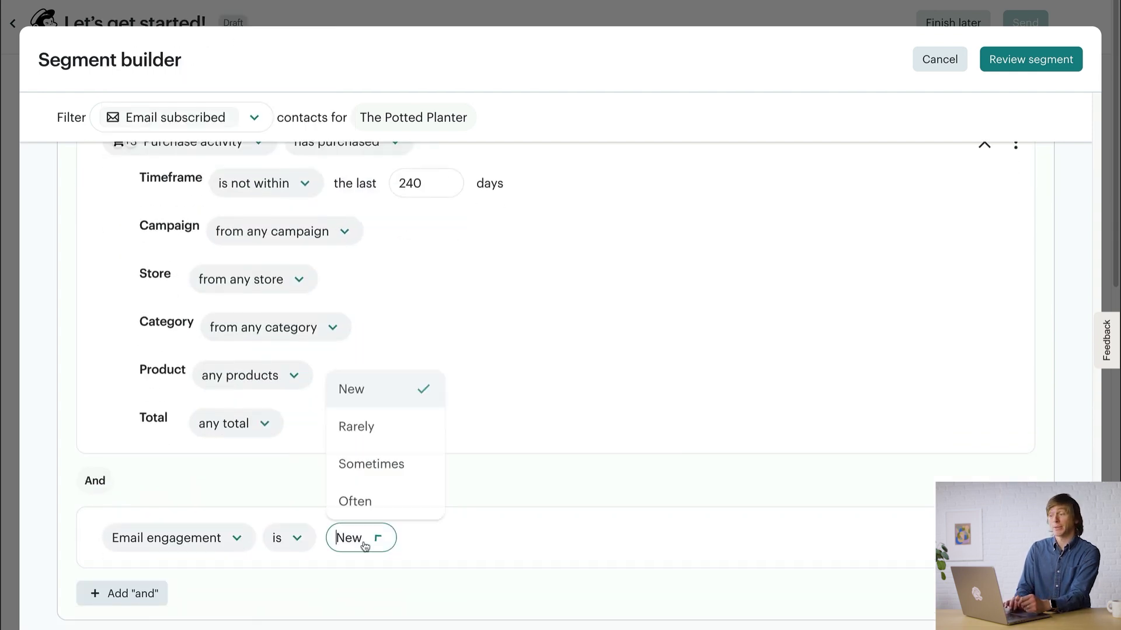
{"action": "left_click", "coordinate": [375, 481]}
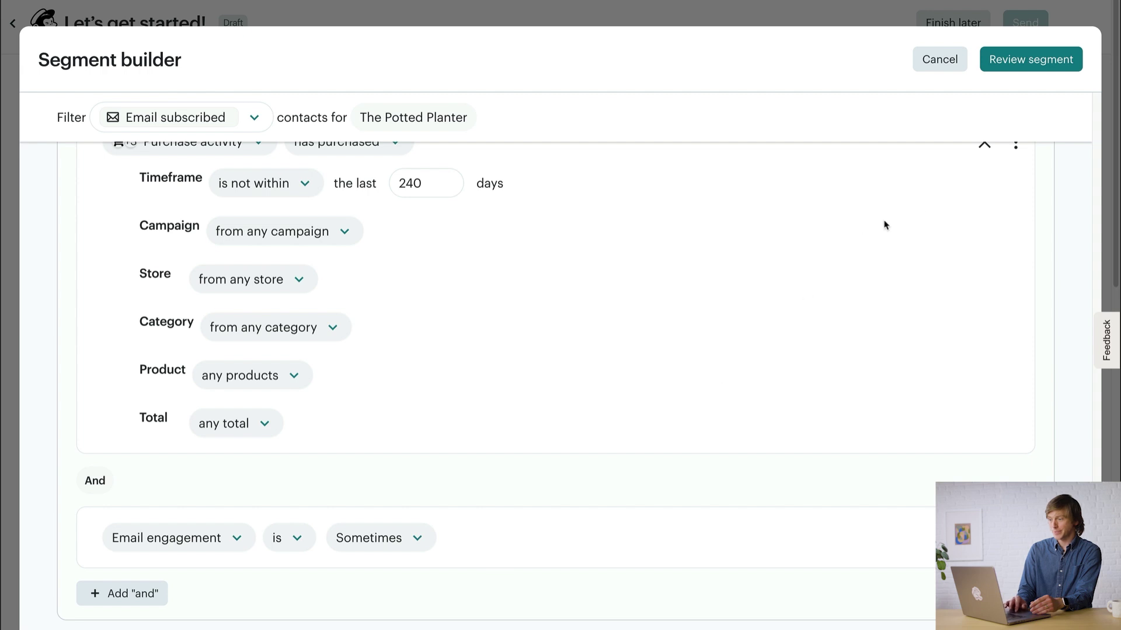
Review the segment and check the subscriber count and the filters listed for both groups
{"action": "left_click", "coordinate": [1037, 67]}
{"action": "scroll", "coordinate": [686, 448], "scroll_direction": "down", "scroll_amount": 5}
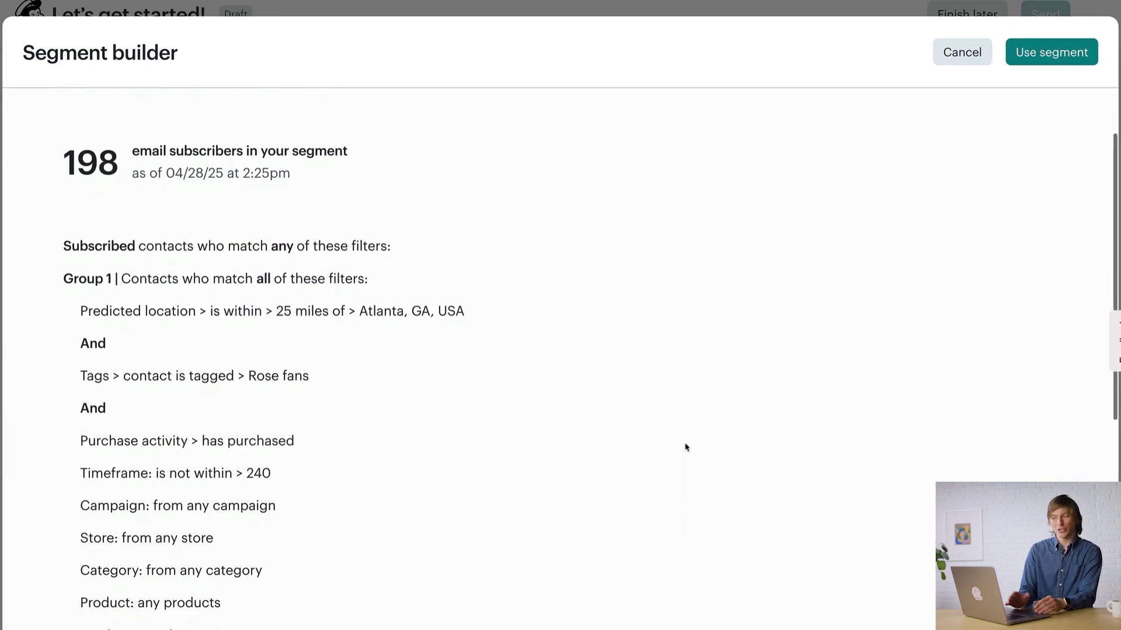
{"action": "scroll", "coordinate": [686, 448], "scroll_direction": "down", "scroll_amount": 10}
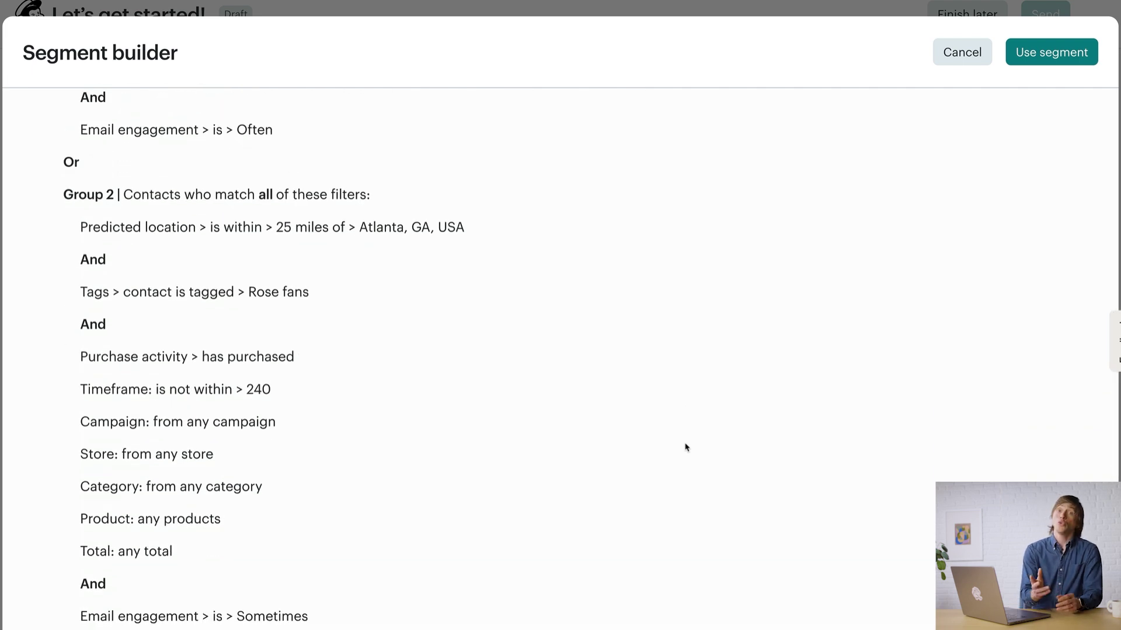
{"action": "scroll", "coordinate": [686, 447], "scroll_direction": "up", "scroll_amount": 15}
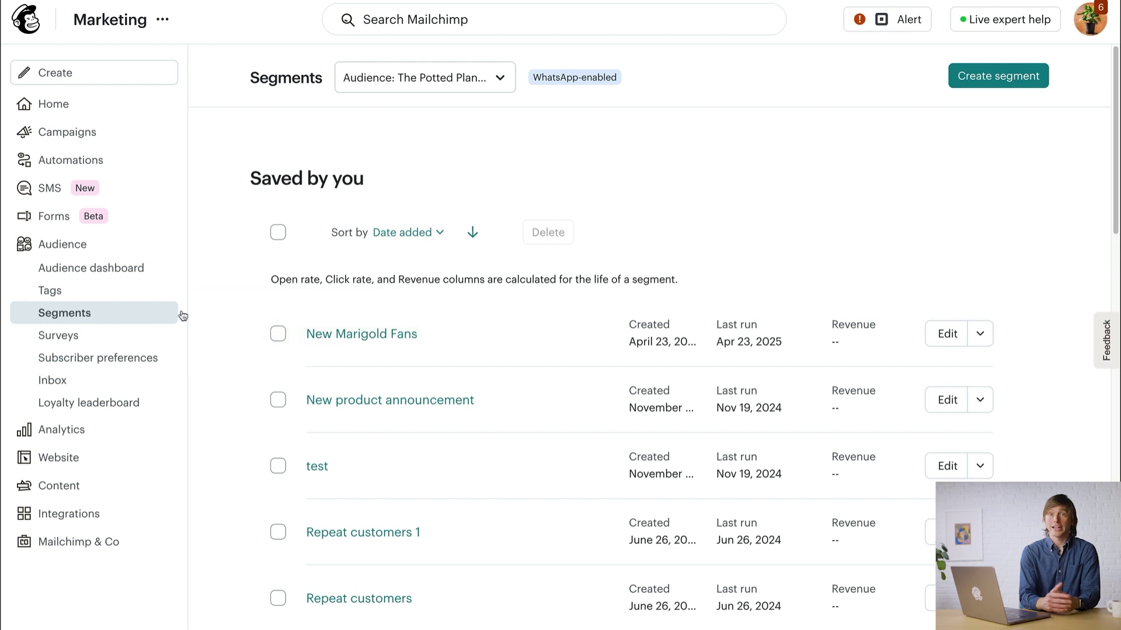
Start creating a new segment for The Potted Planter audience from the saved segments page
{"action": "left_click", "coordinate": [997, 88]}
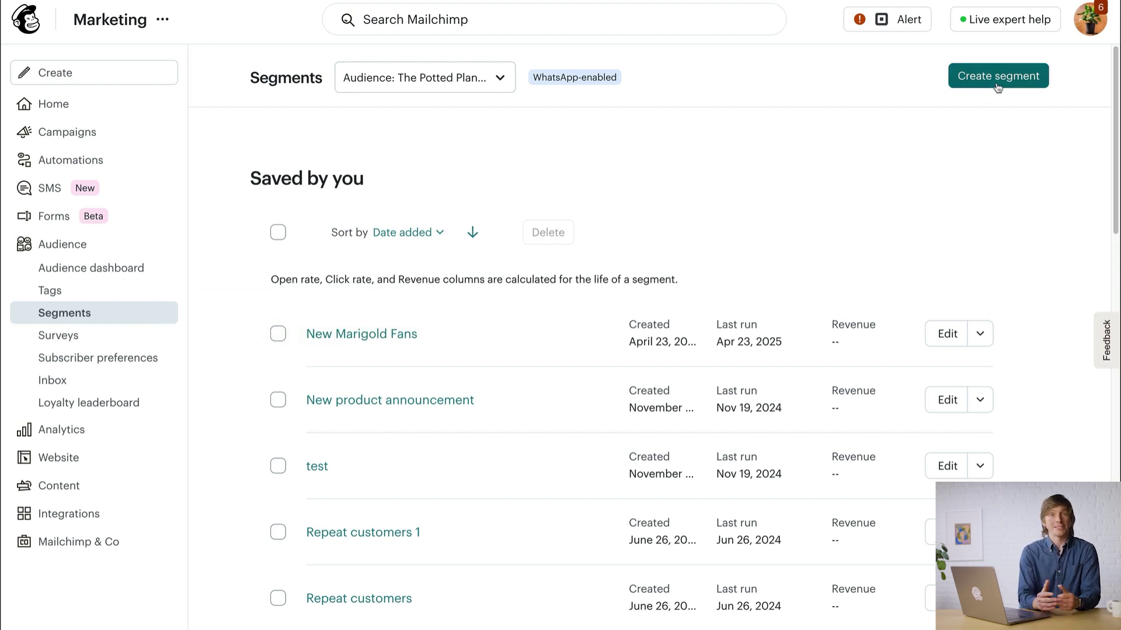